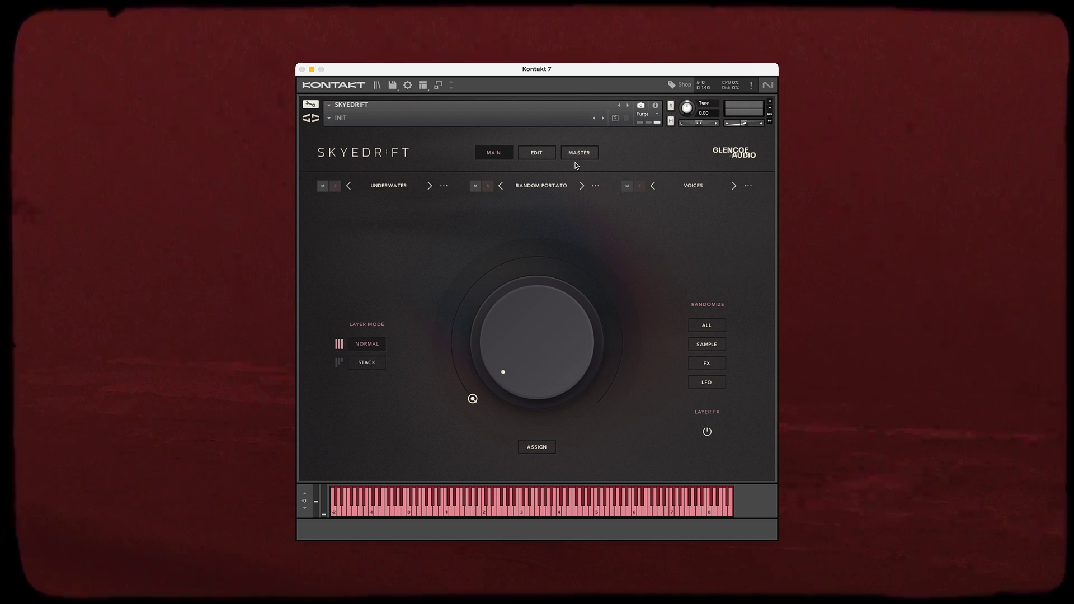
- Look through Skyedrift's Edit and Master pages, then step layer 1's sound with its arrow
click(529, 156)
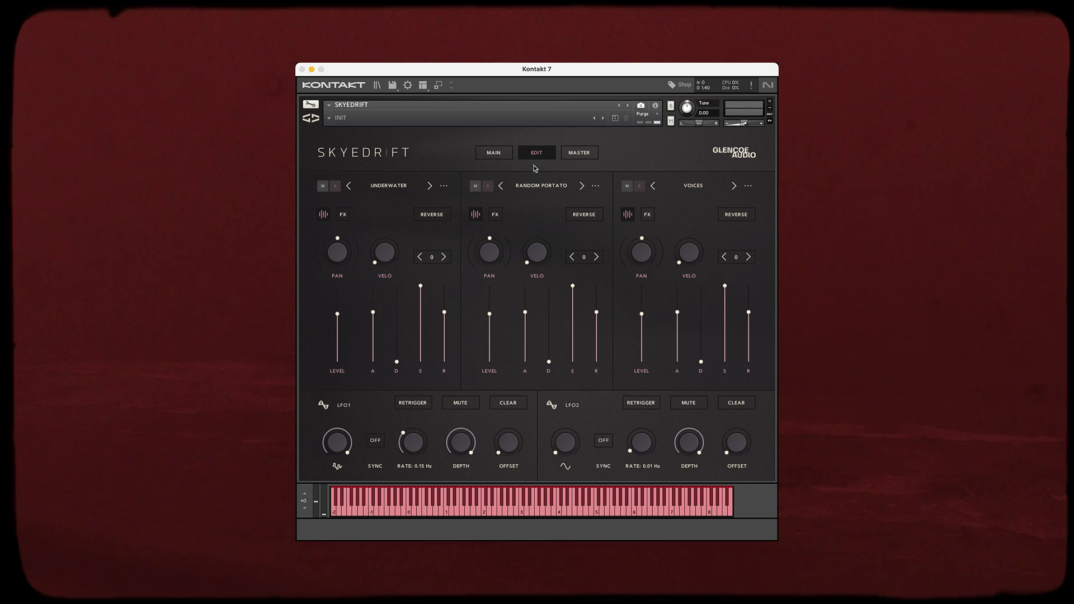
click(570, 159)
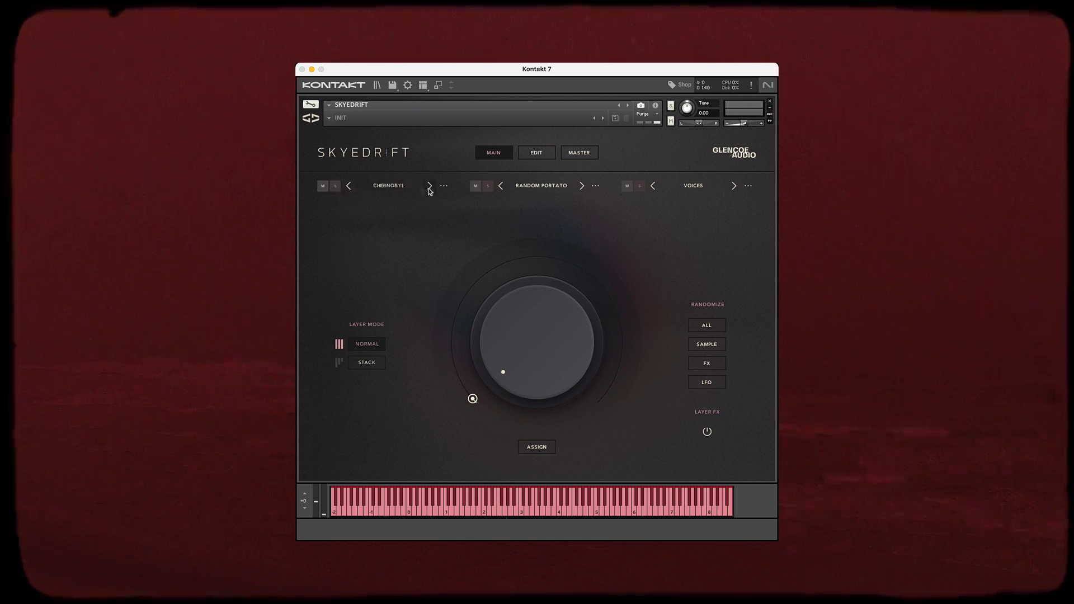
click(349, 186)
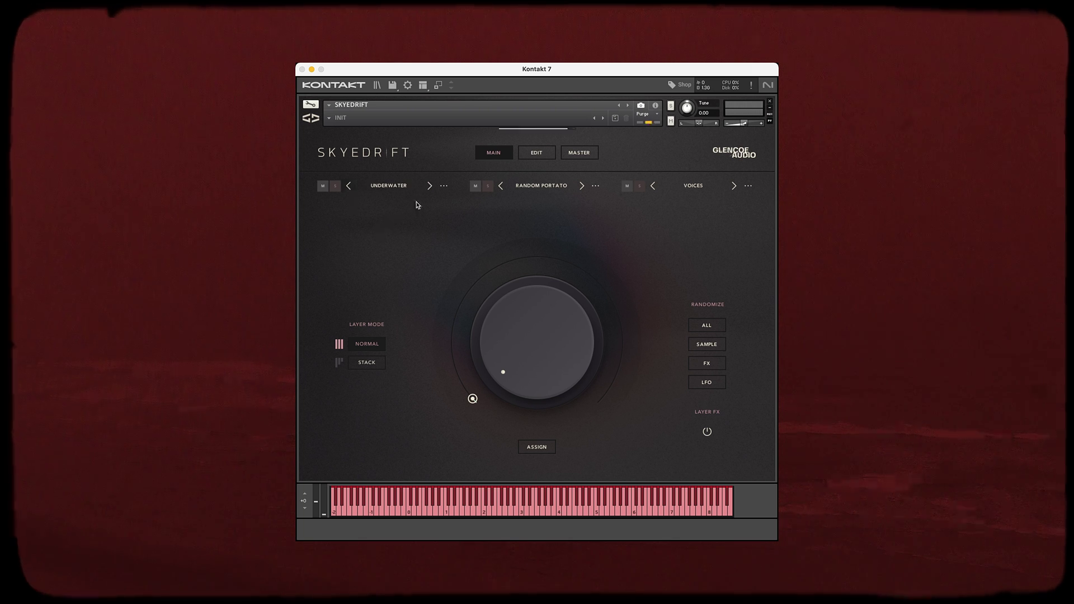
- Check layer 1's sound browser, then open its options menu and the macro assignment sliders
click(398, 187)
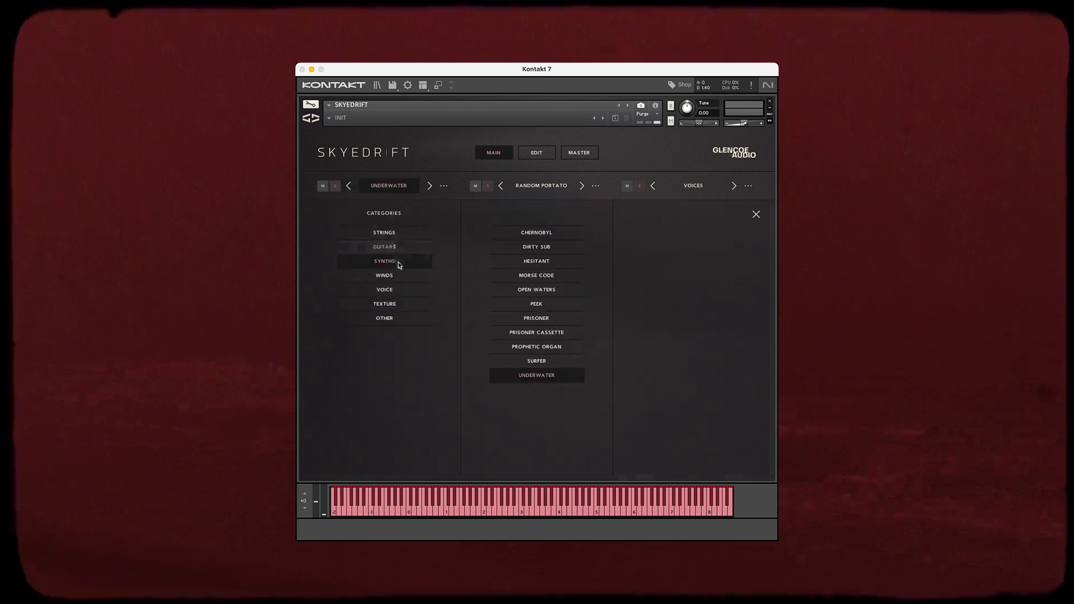
click(756, 214)
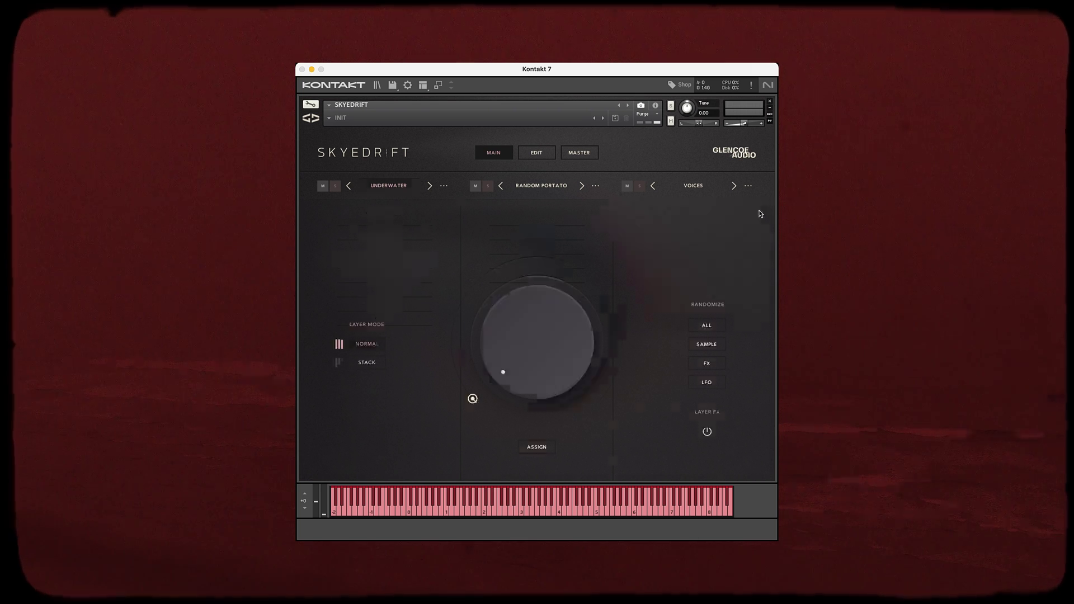
click(444, 186)
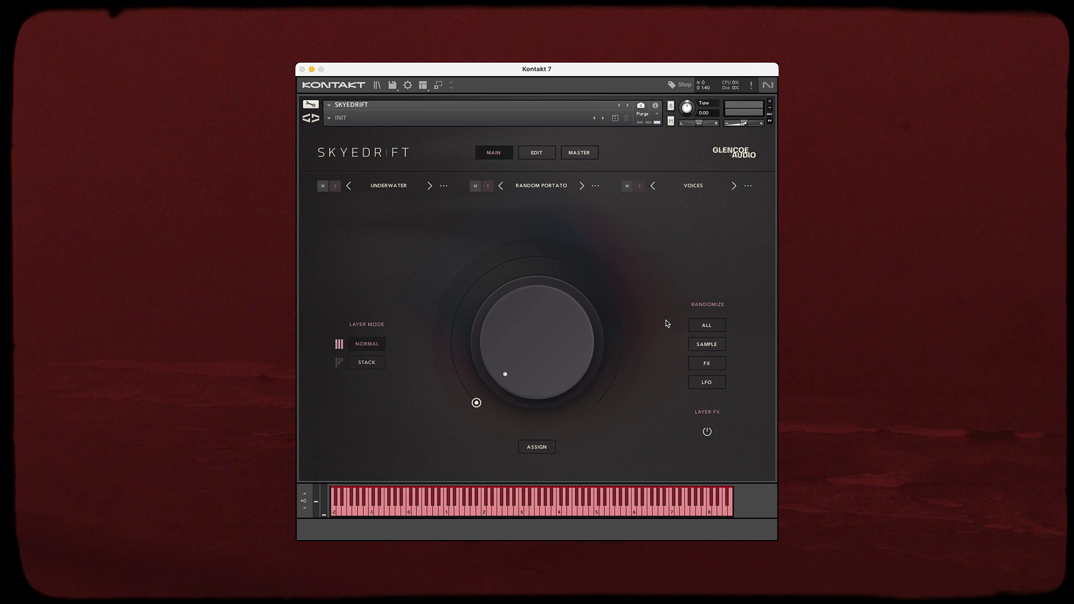
click(538, 448)
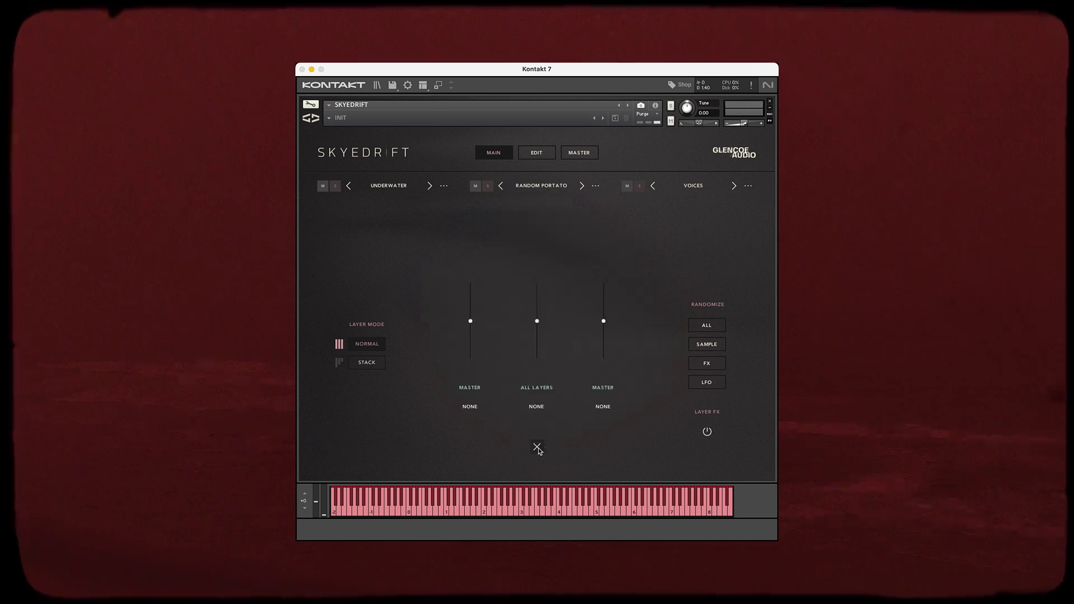
- Set the first assignment slot's layer to ALL LAYERS, leaving its parameter at None
click(468, 408)
click(470, 402)
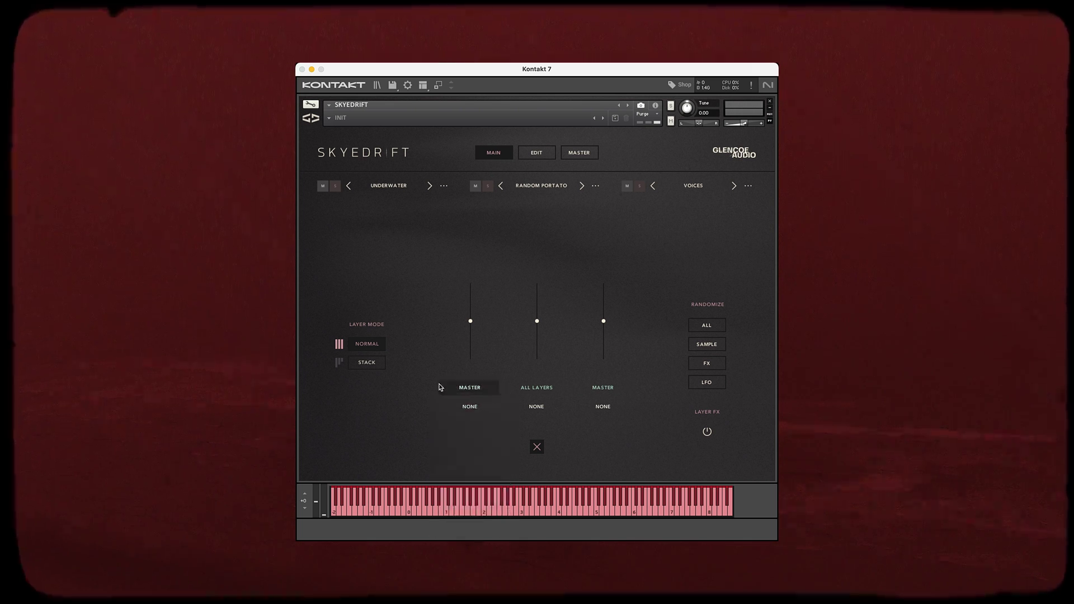
click(454, 389)
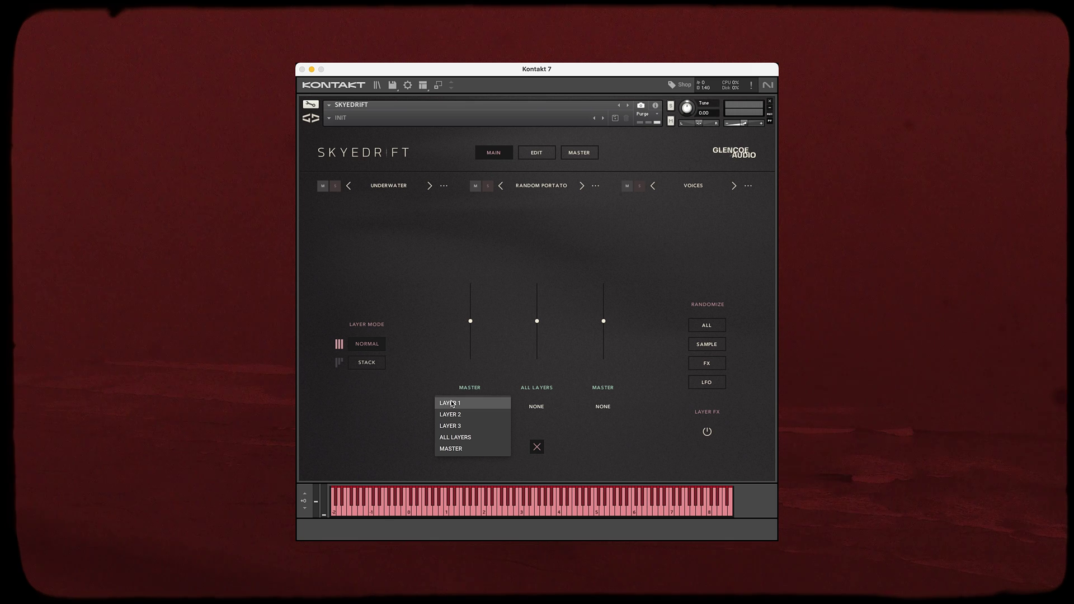
click(436, 373)
click(468, 407)
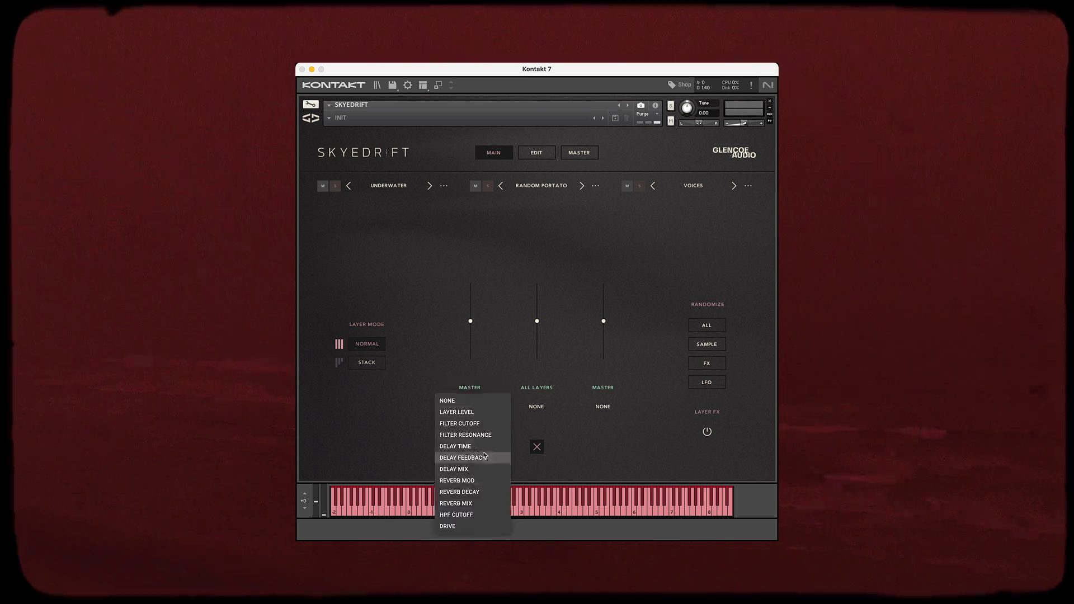
click(395, 435)
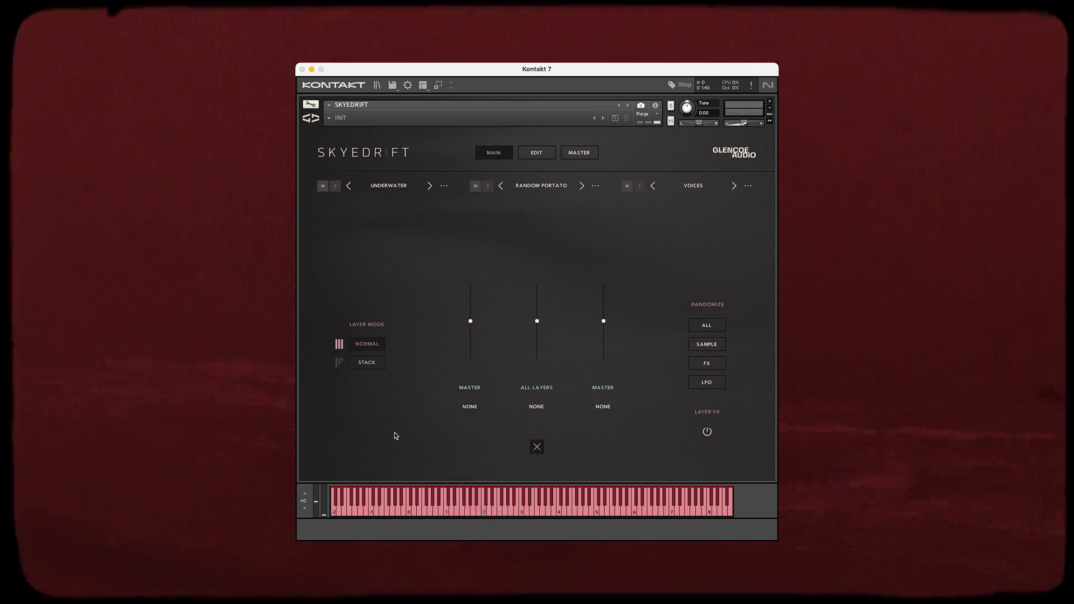
click(468, 392)
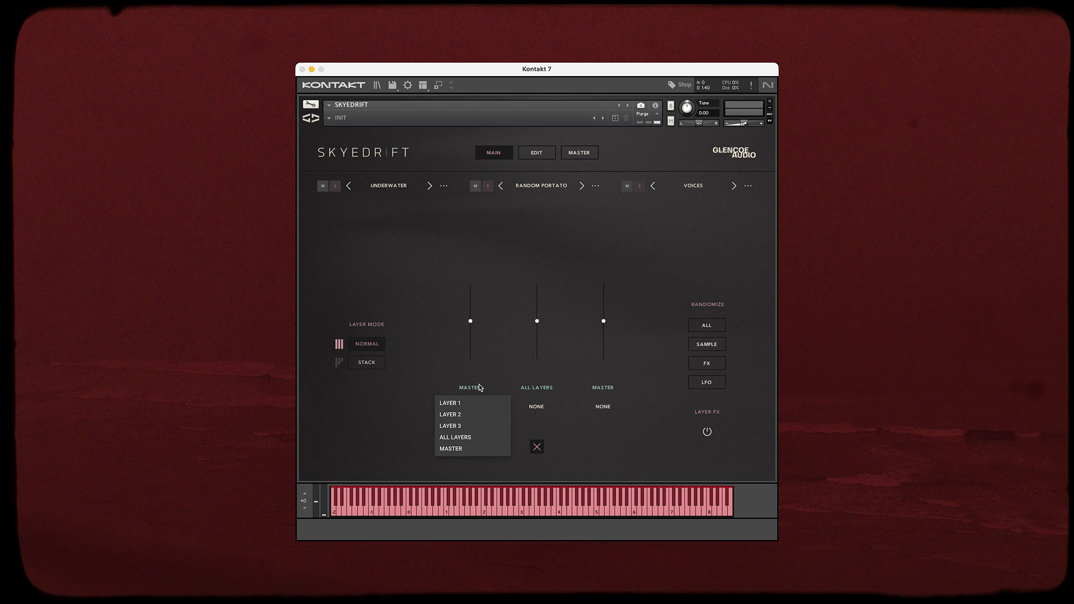
click(473, 439)
click(470, 406)
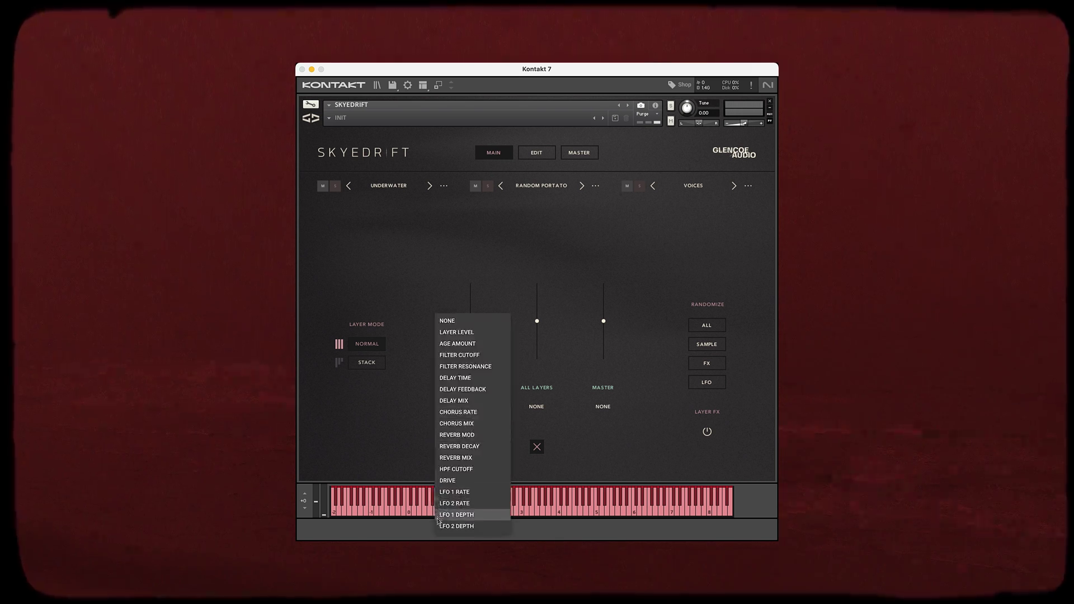
click(406, 434)
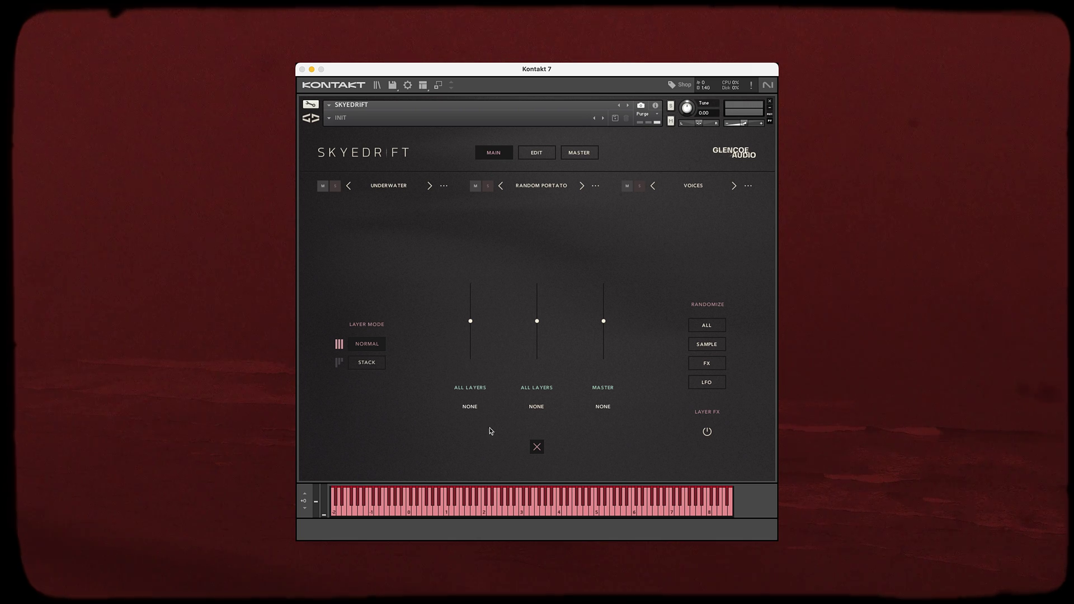
- Route the first macro slot to Layer 1's FILTER CUTOFF
mouse_move(472, 325)
mouse_down()
mouse_move(472, 345)
mouse_move(472, 301)
mouse_move(473, 331)
mouse_up()
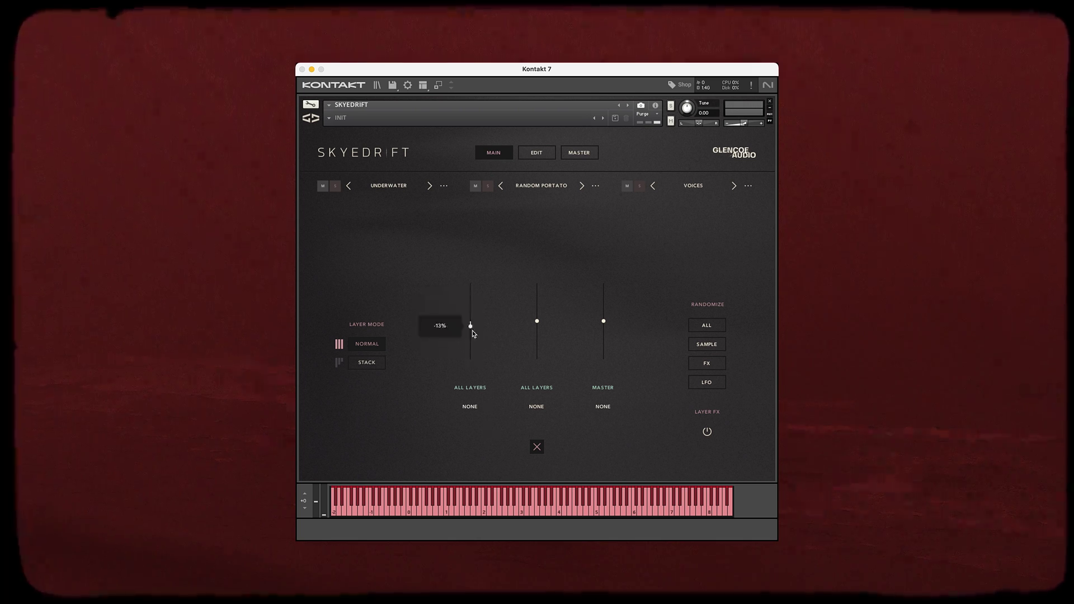
click(470, 406)
click(466, 404)
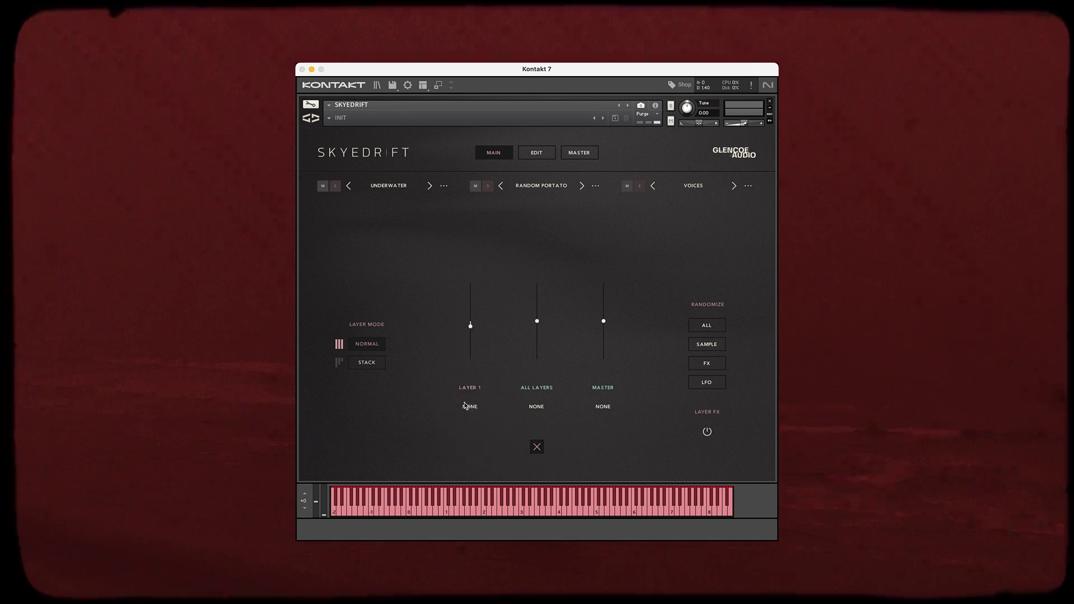
click(465, 405)
click(468, 404)
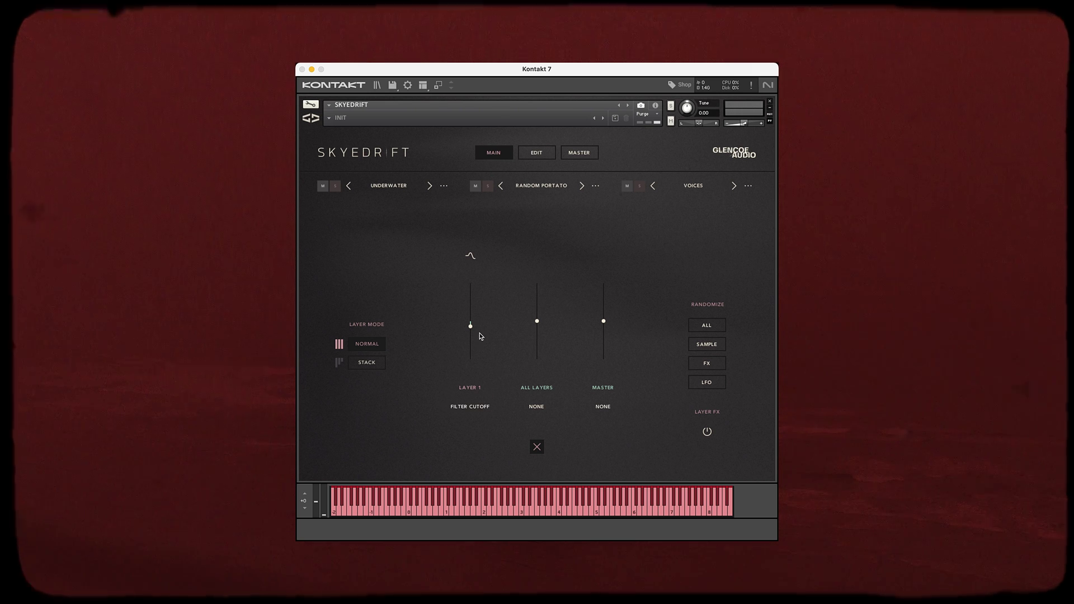
- Sweep the Filter Cutoff amount up and down, finishing at +100%, then show the Edit page
drag(470, 325, 471, 322)
mouse_move(473, 326)
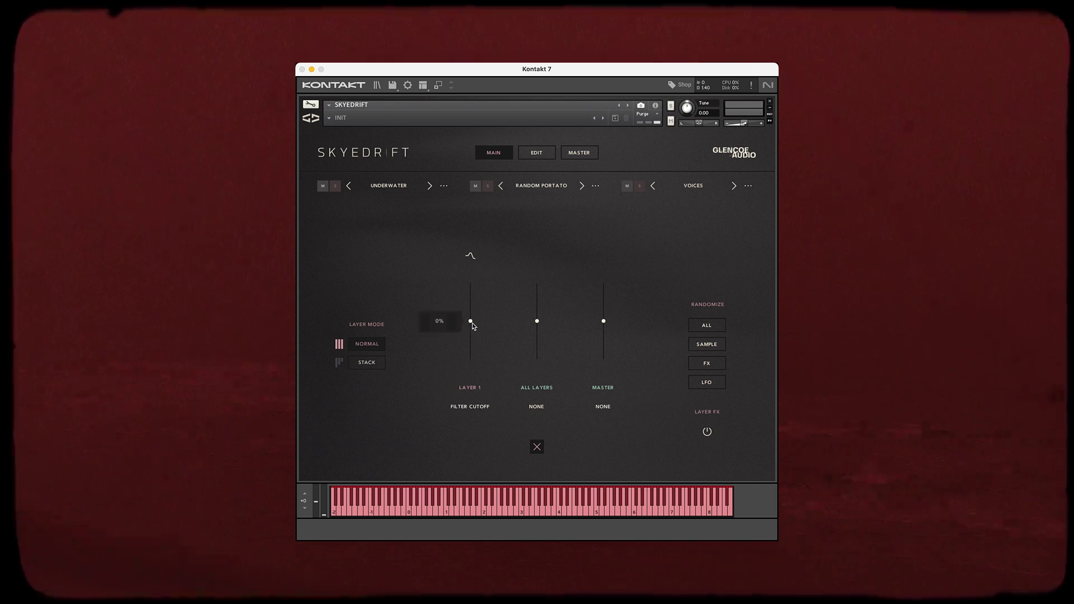
drag(473, 323, 489, 266)
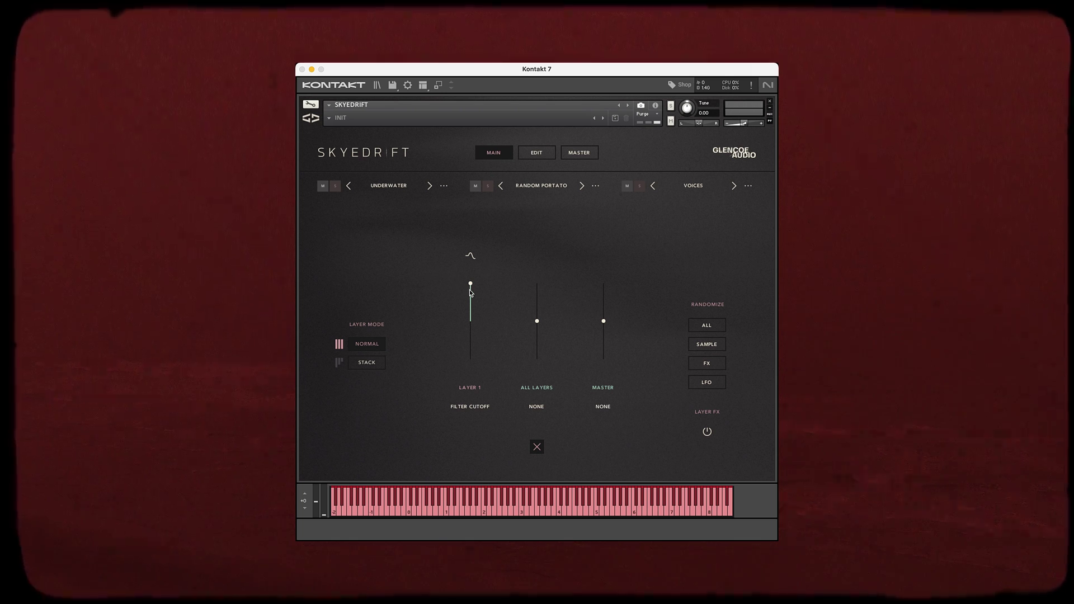
drag(471, 287, 474, 369)
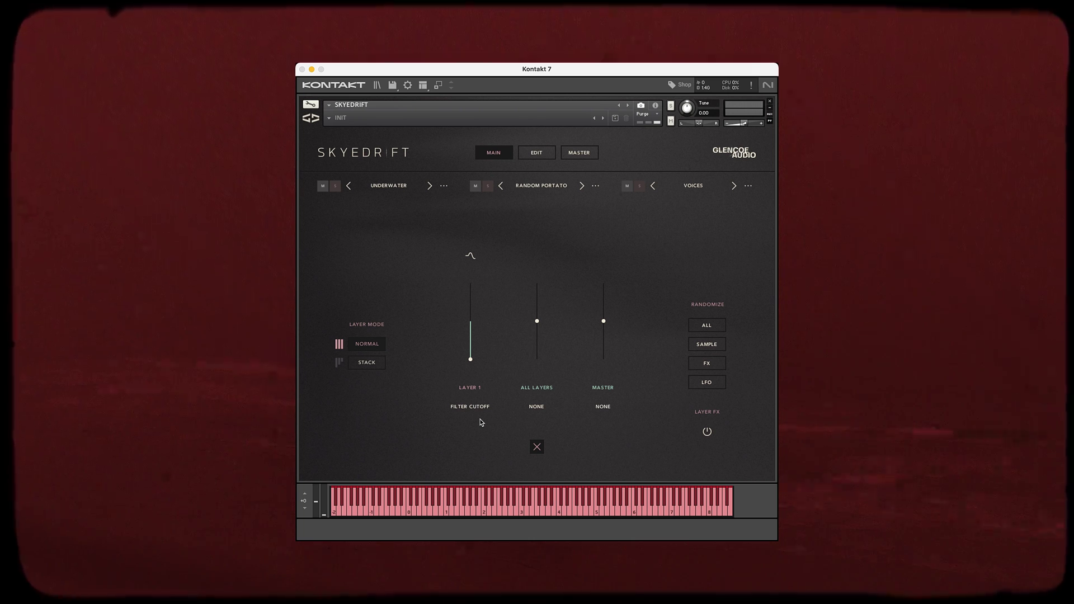
drag(481, 380, 485, 340)
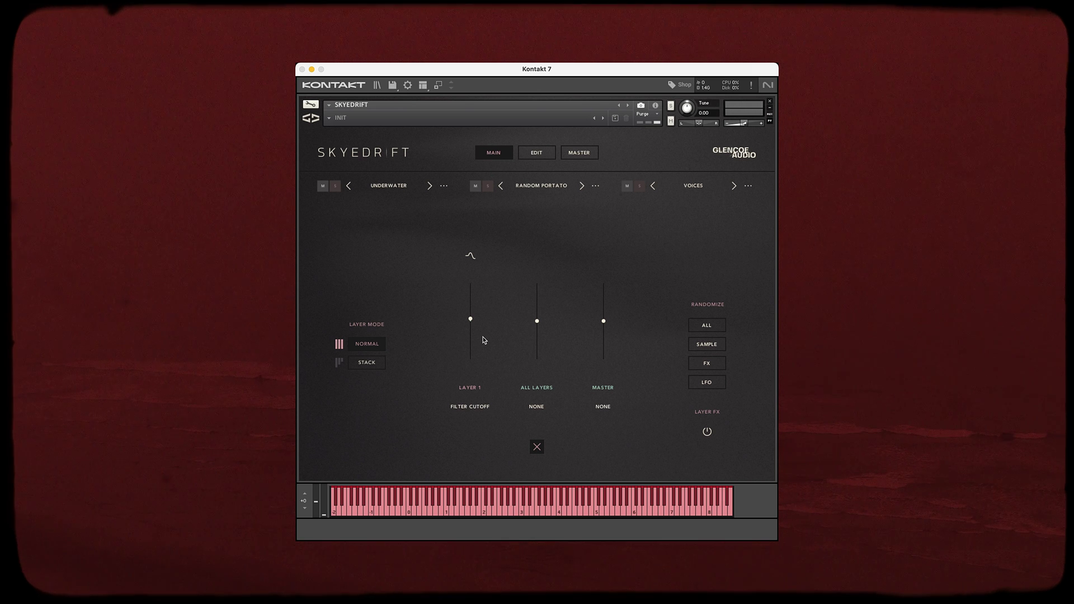
drag(485, 340, 493, 275)
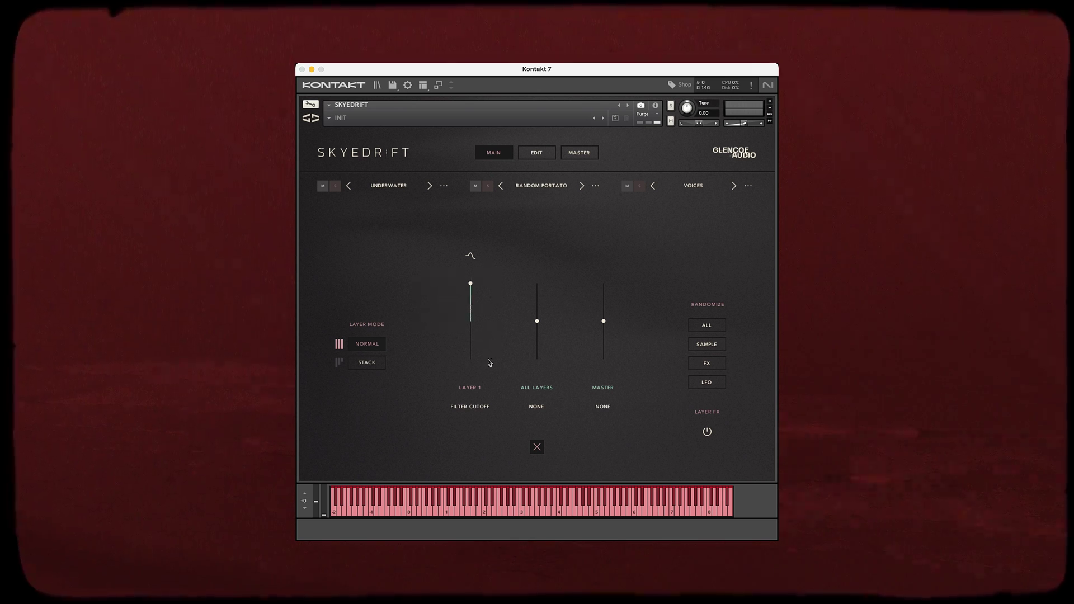
click(536, 152)
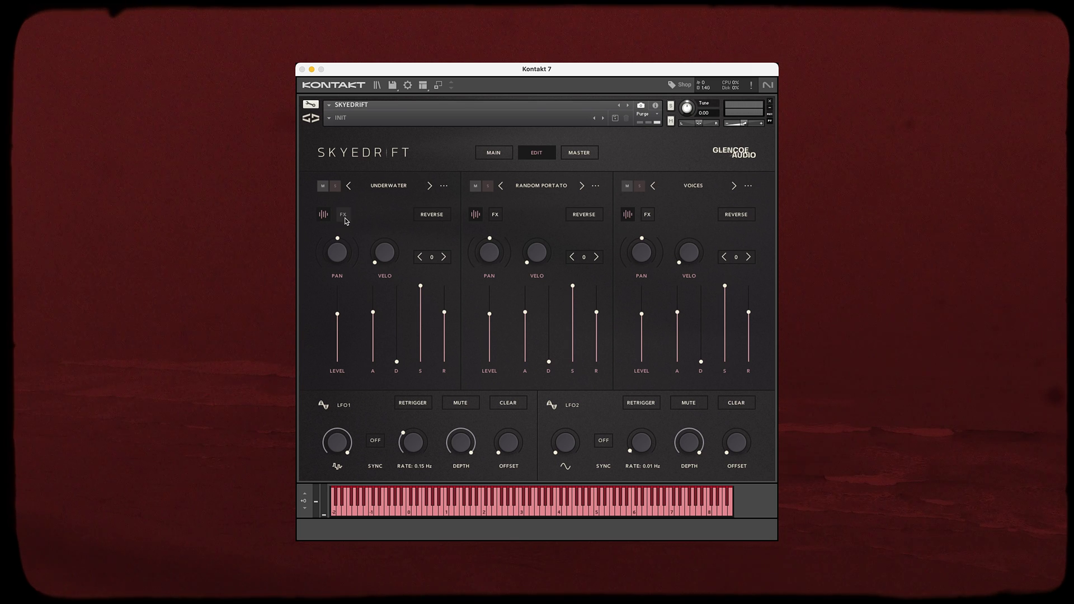
- Zero the mod wheel and turn the Underwater layer's cutoff to its 19.9k Hz maximum
click(345, 219)
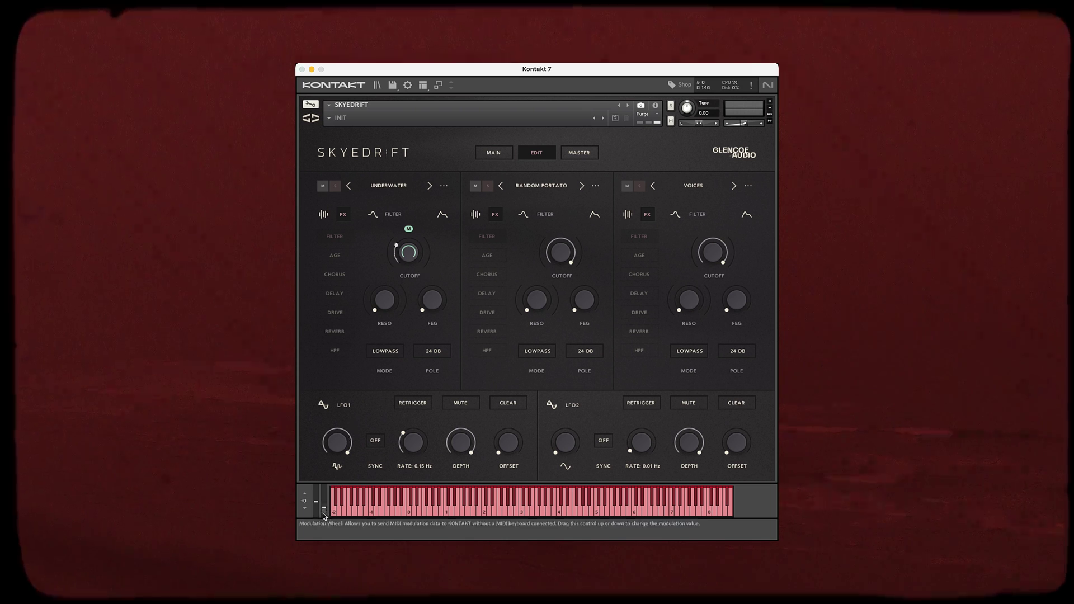
drag(325, 515, 325, 528)
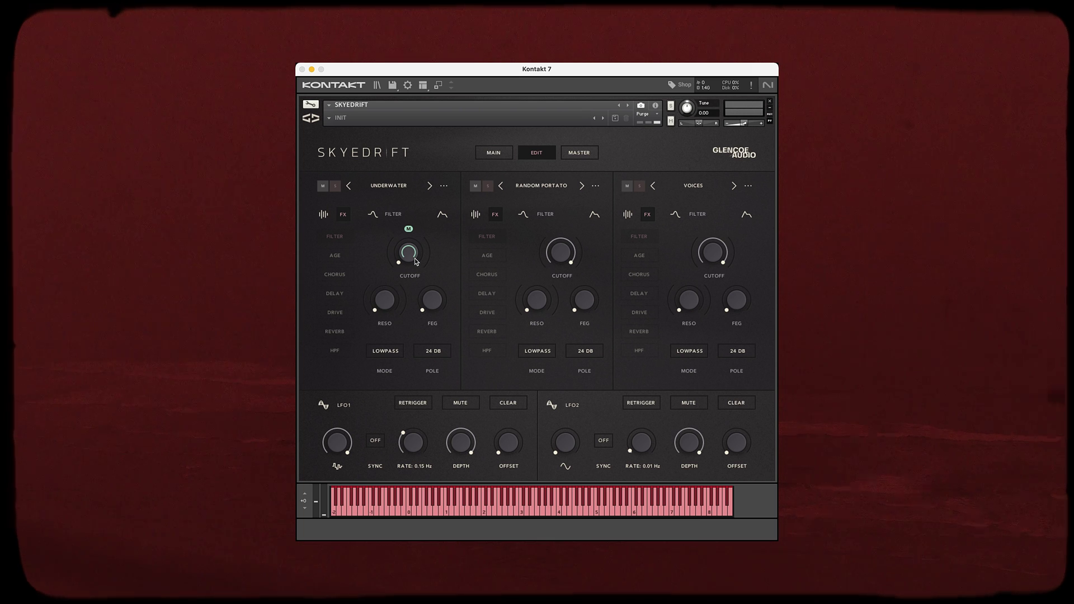
drag(411, 257, 439, 135)
click(409, 229)
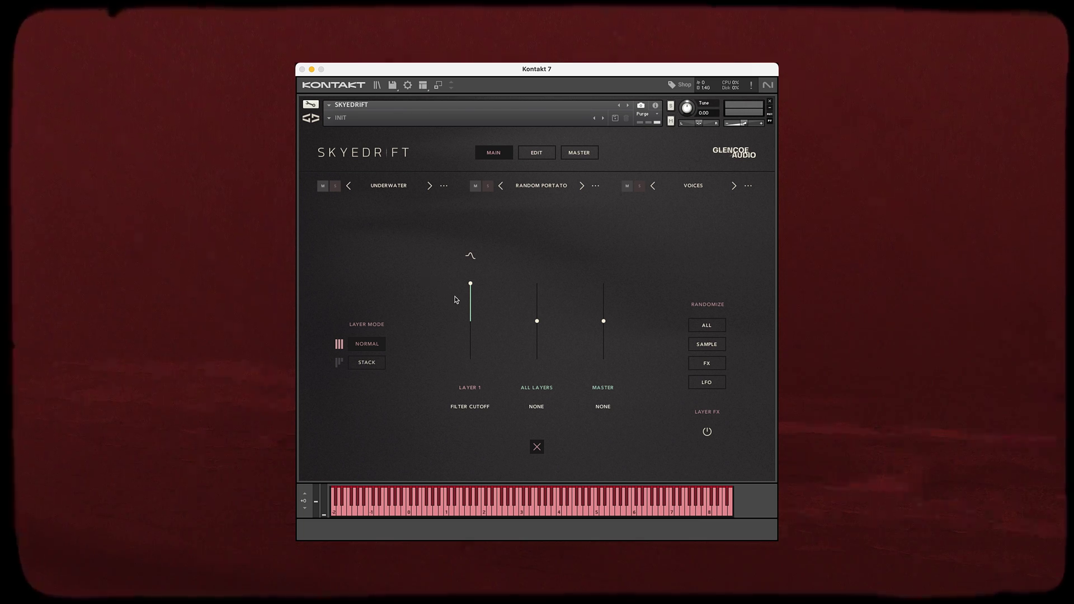
- Drag the Layer 1 cutoff macro from +100% down to -100%, then return to Edit
mouse_move(472, 288)
drag(471, 288, 478, 433)
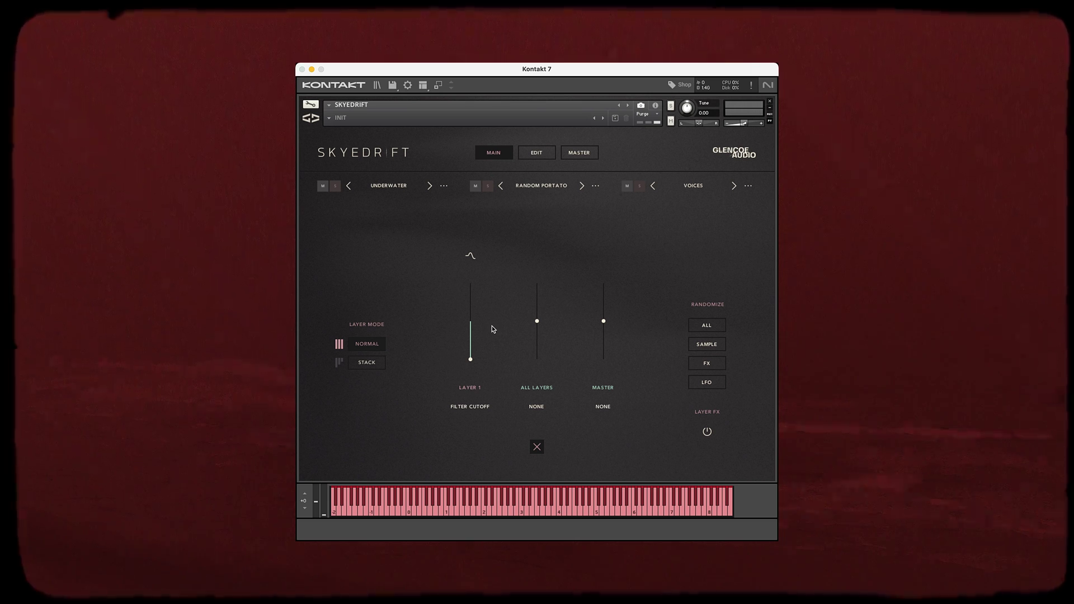
click(539, 159)
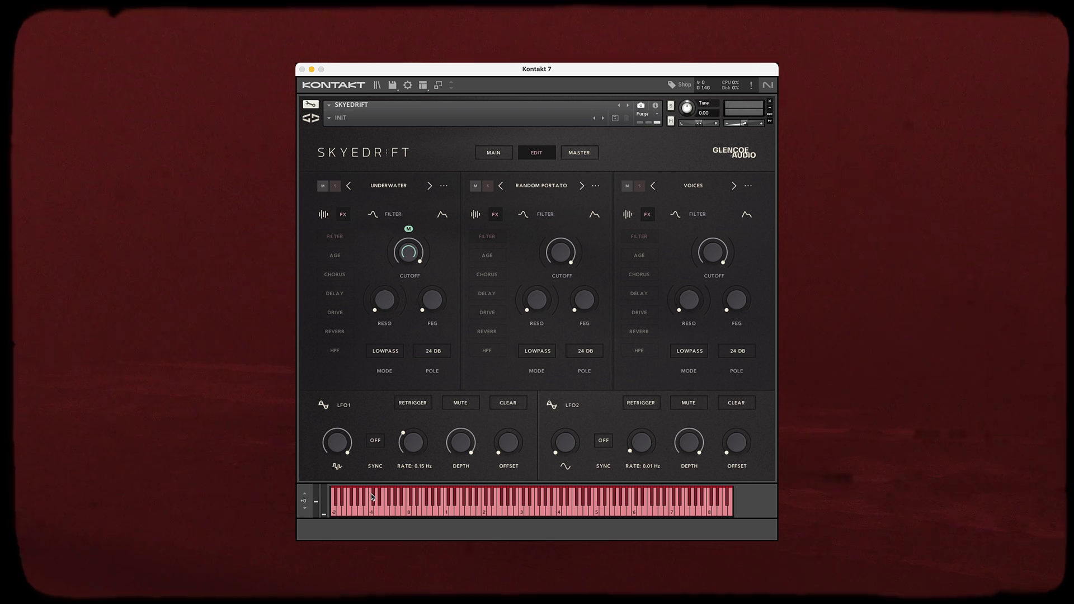
- Nudge the mod wheel upward to sweep the Underwater filter cutoff
mouse_move(324, 513)
mouse_down()
mouse_move(324, 500)
mouse_move(324, 514)
mouse_up()
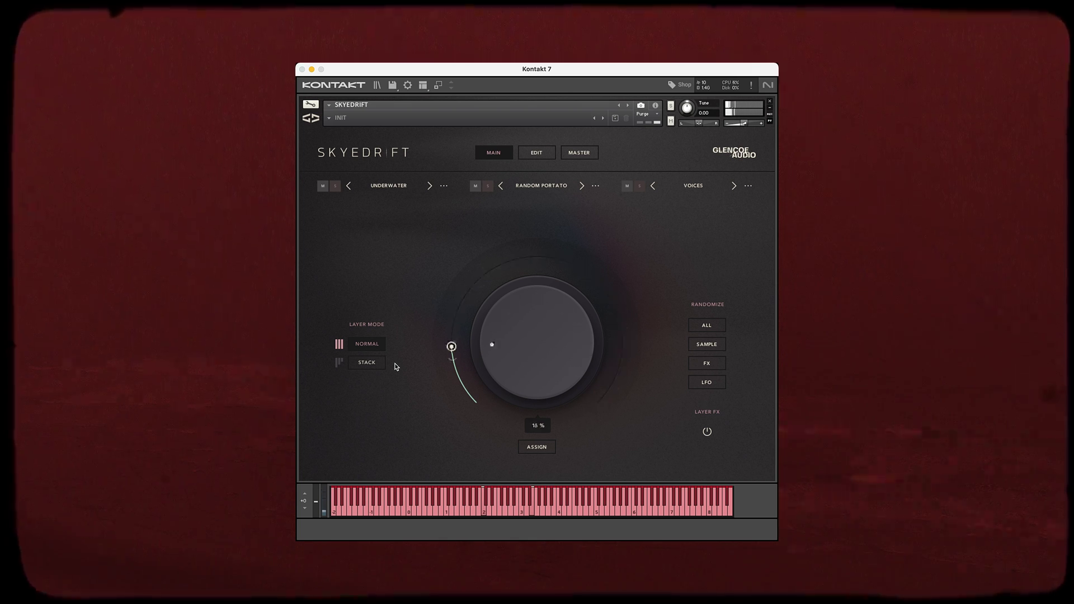
- Choose Stack under Layer Mode so Underwater, Random Portato and Voices play together
click(364, 363)
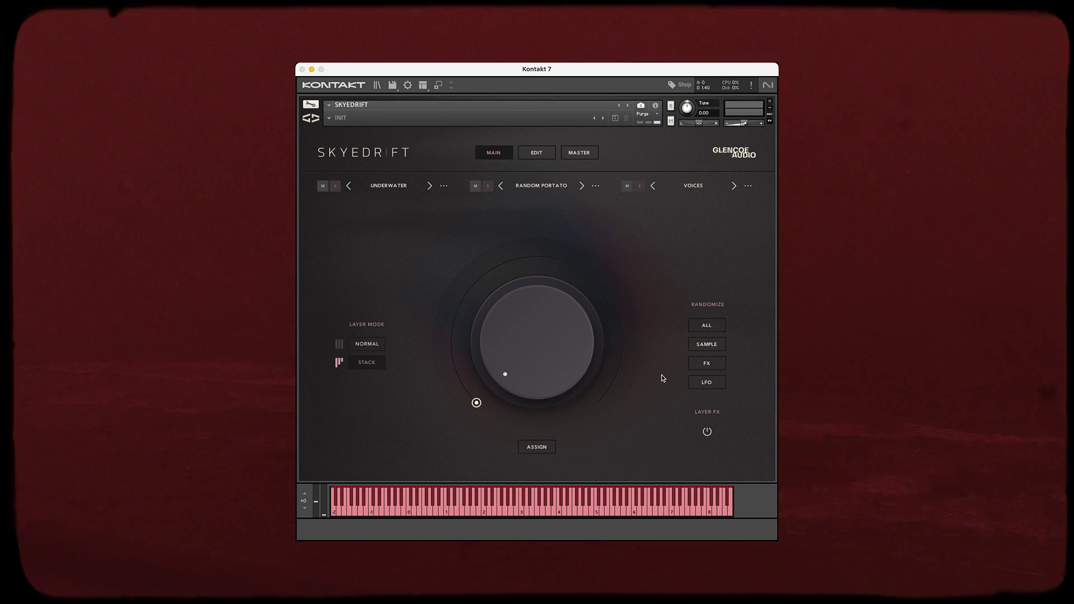
- Click the Voices name in layer 3's header to browse its sounds
click(692, 186)
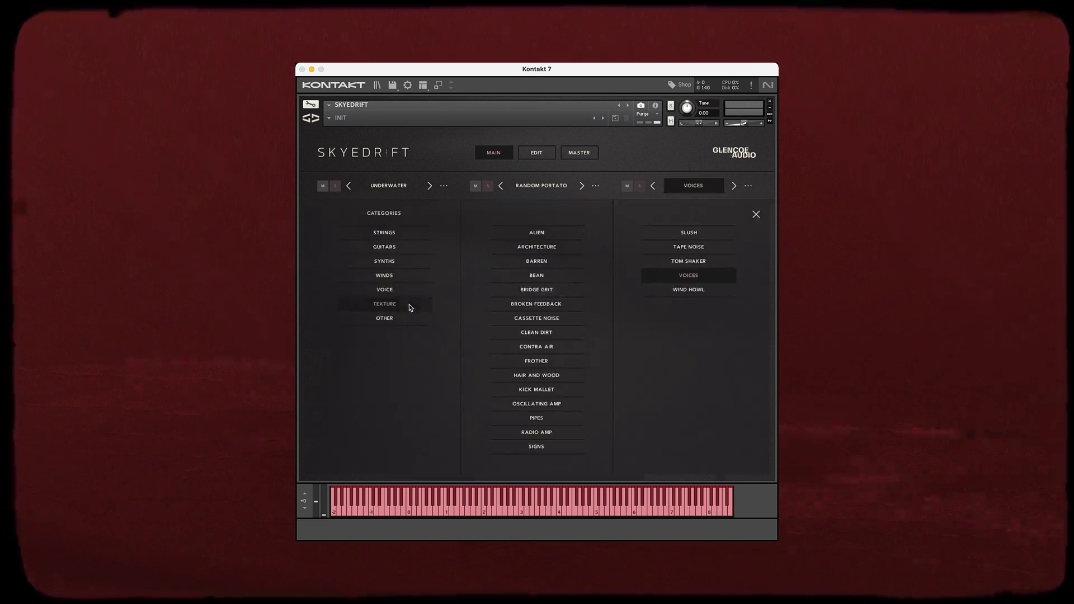
- Browse the TEXTURE category in the third layer's sound browser
click(427, 308)
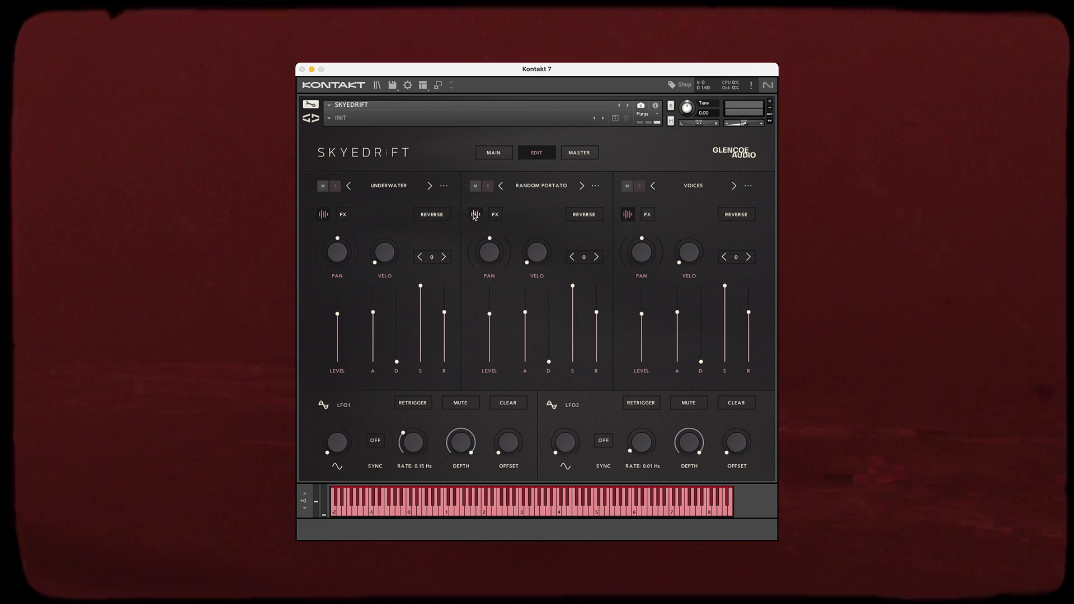
- Pull the Random Portato layer's attack down to roughly 431 ms
click(499, 217)
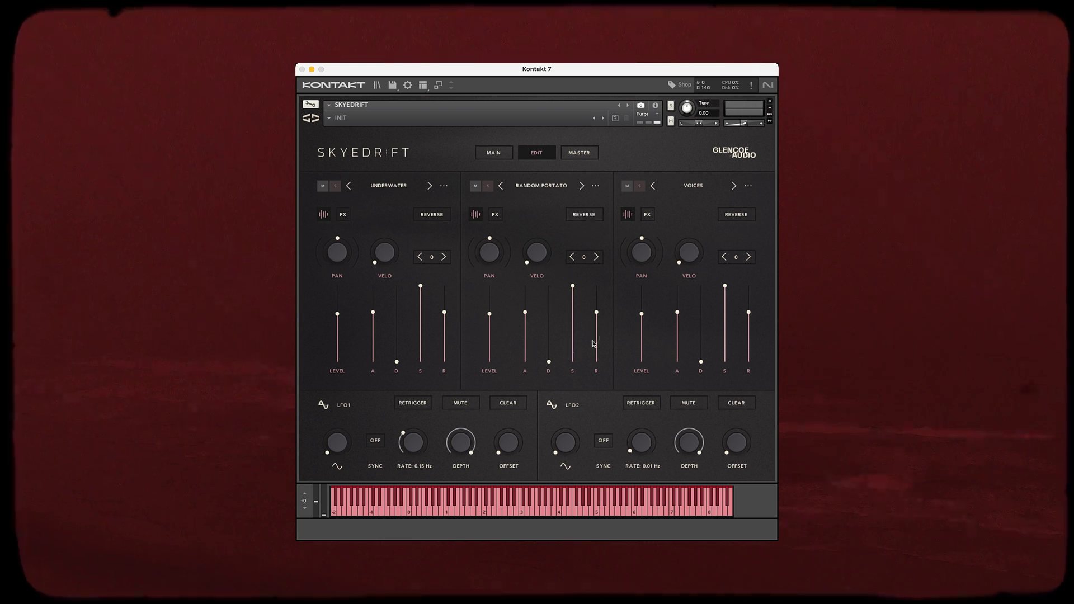
drag(527, 321, 528, 320)
- Enable Global ADSR from Random Portato's options menu and set the shared attack to 157.4 ms
click(596, 186)
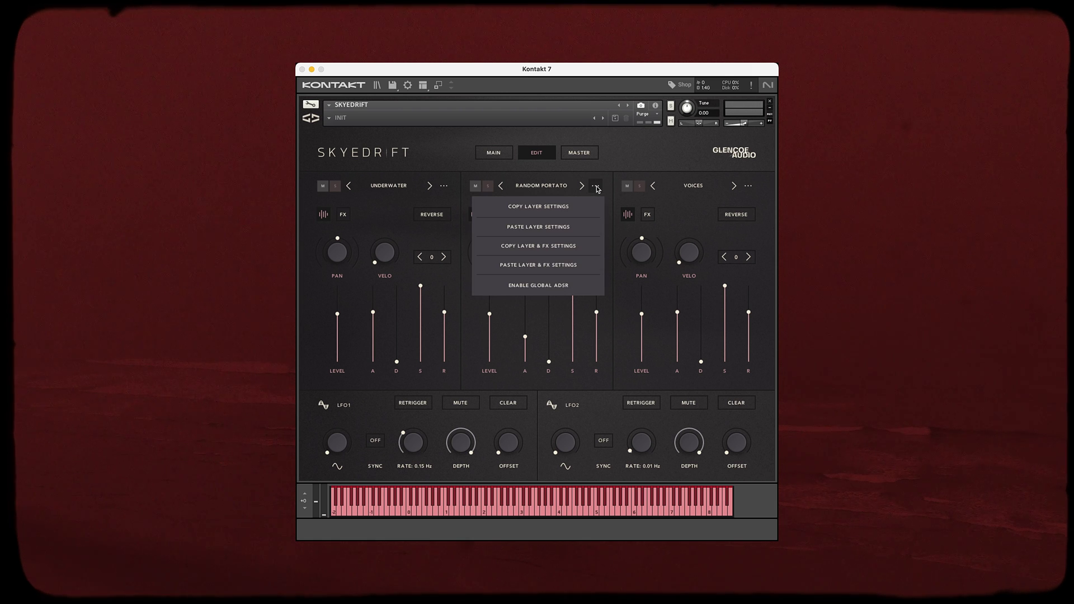
click(545, 285)
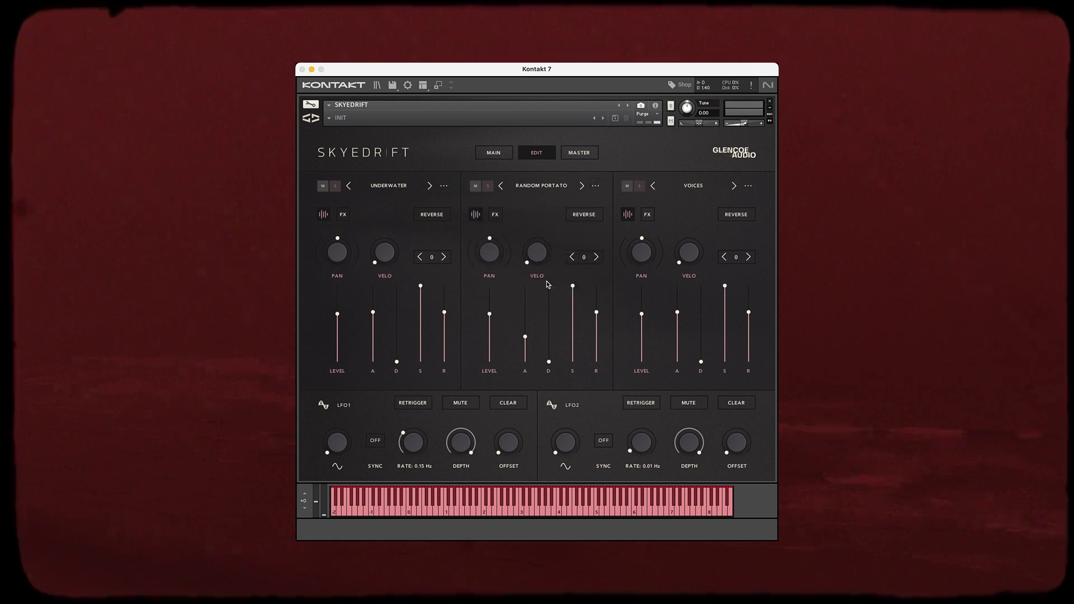
drag(526, 355, 574, 368)
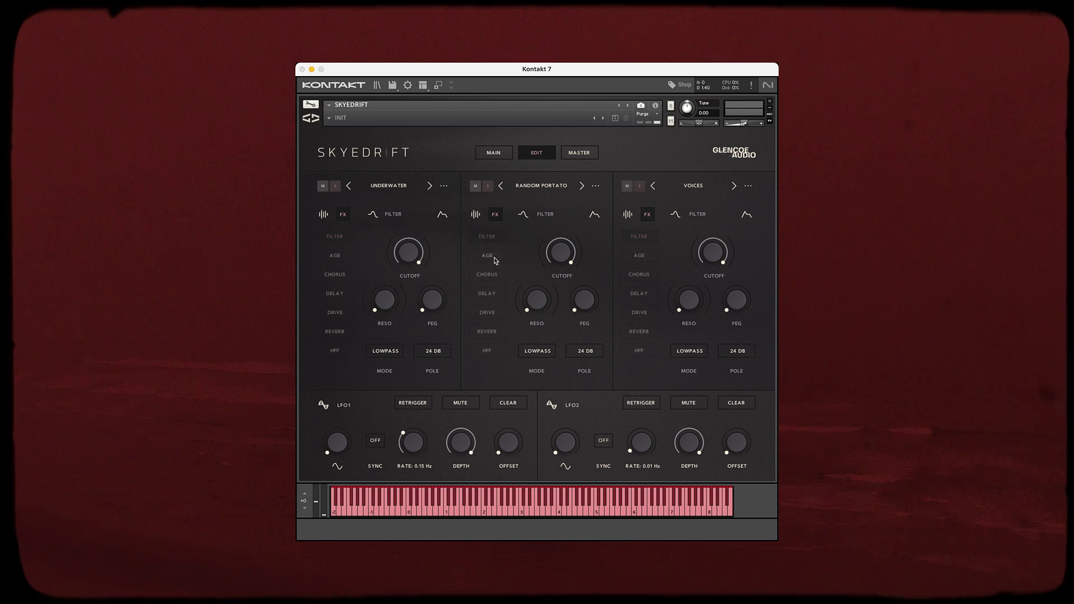
- Browse the Random Portato layer's Age, Chorus and Delay effect pages
click(495, 260)
click(495, 278)
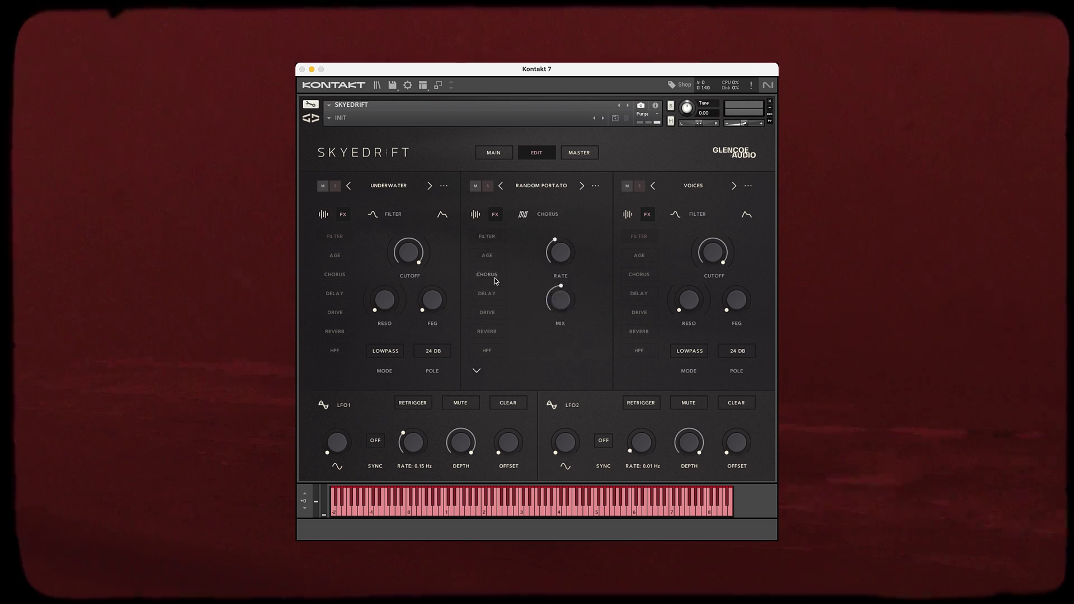
click(494, 294)
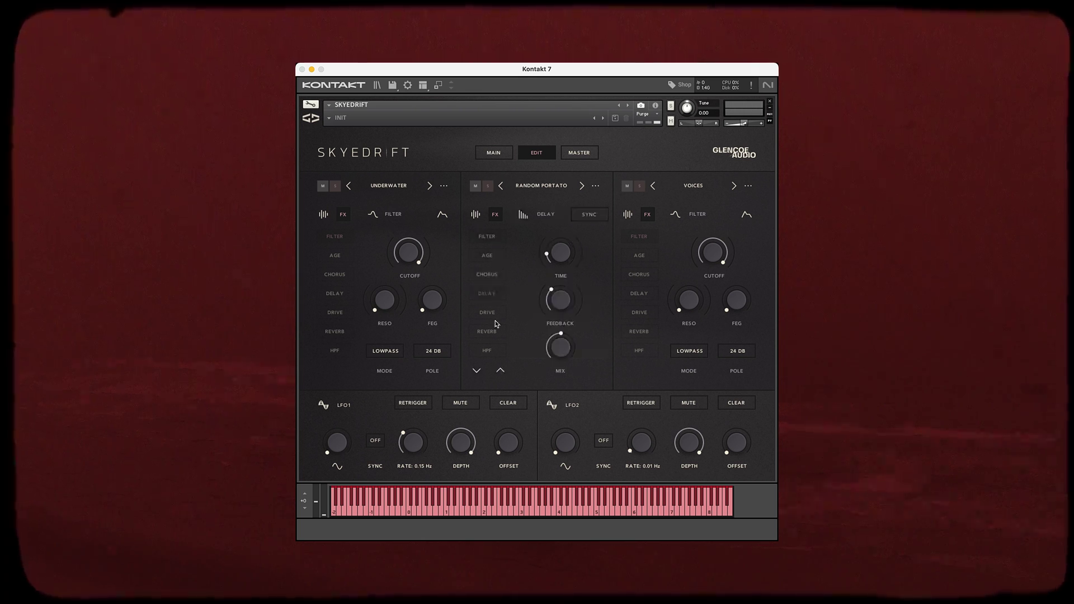
- Shift Delay up and down the effect chain, returning it to its original position
click(500, 371)
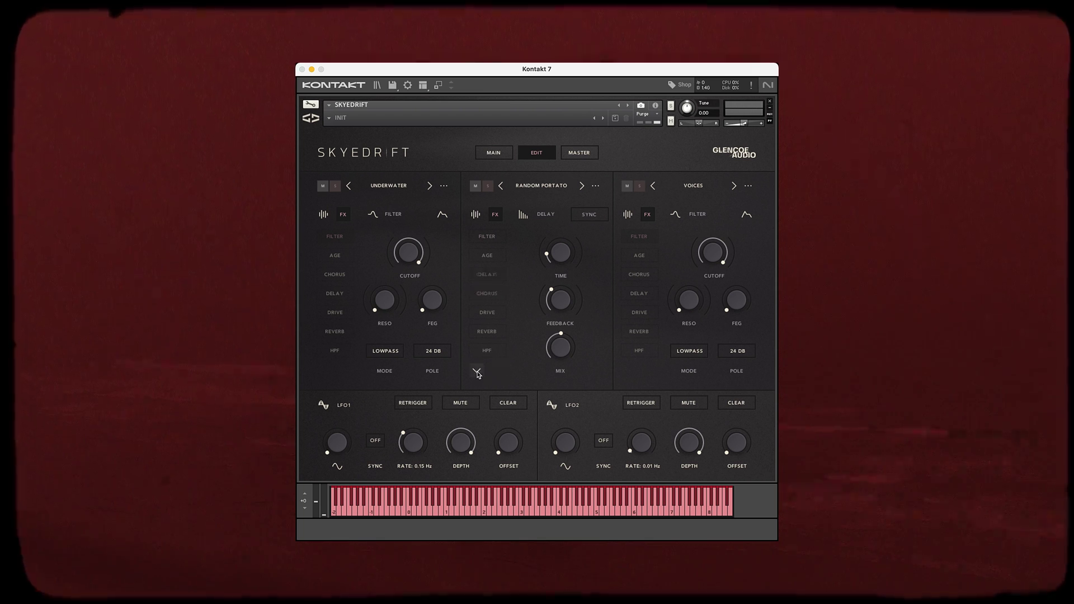
click(477, 371)
click(477, 371)
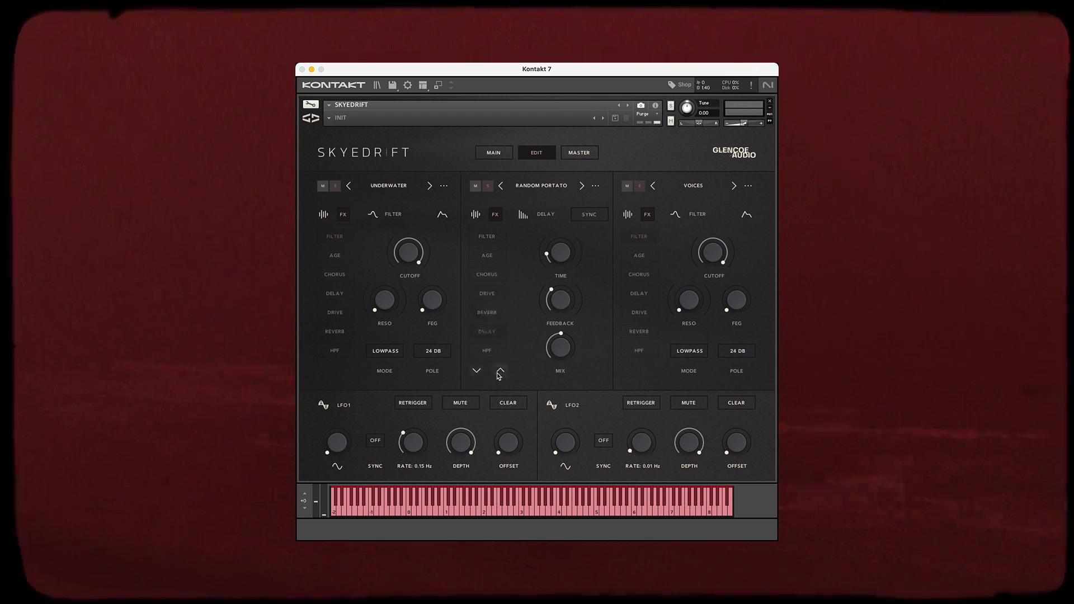
click(500, 370)
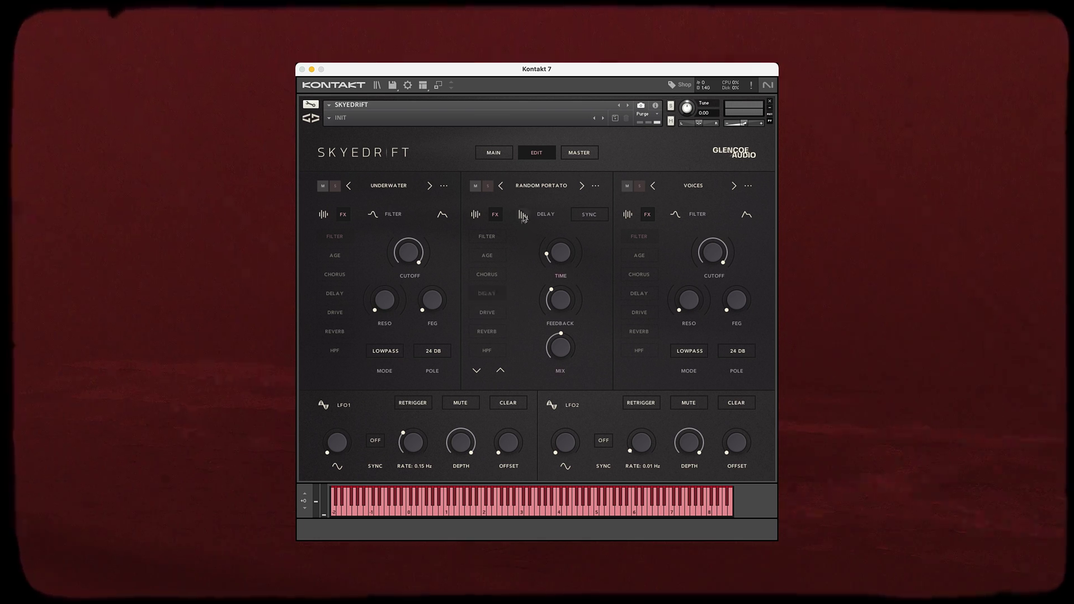
- Return to Random Portato's filter, keep Lowpass with 24 dB slope, and show its filter envelope
click(495, 276)
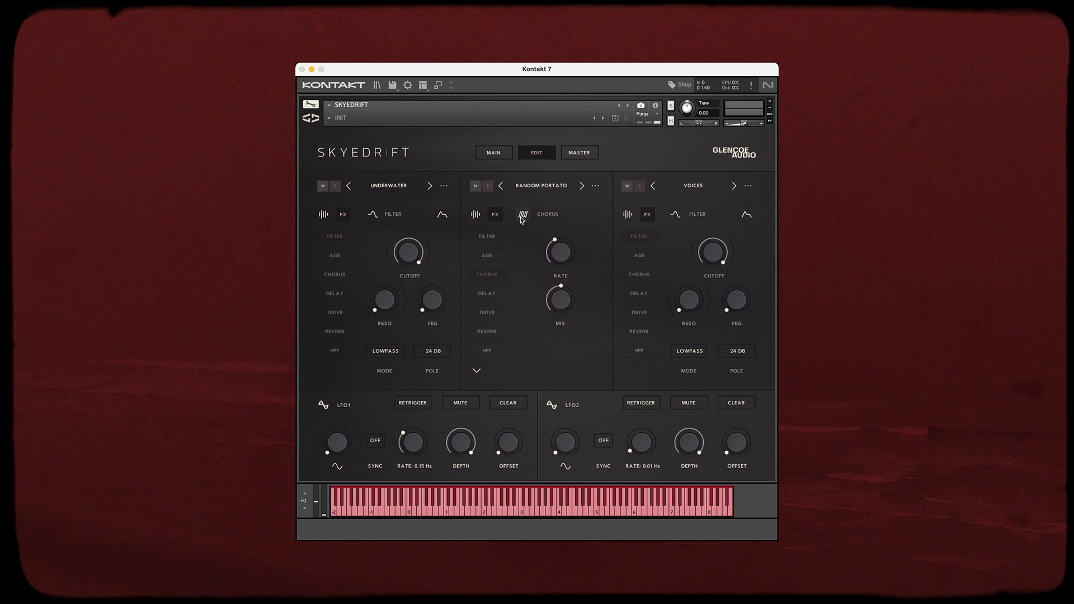
click(486, 237)
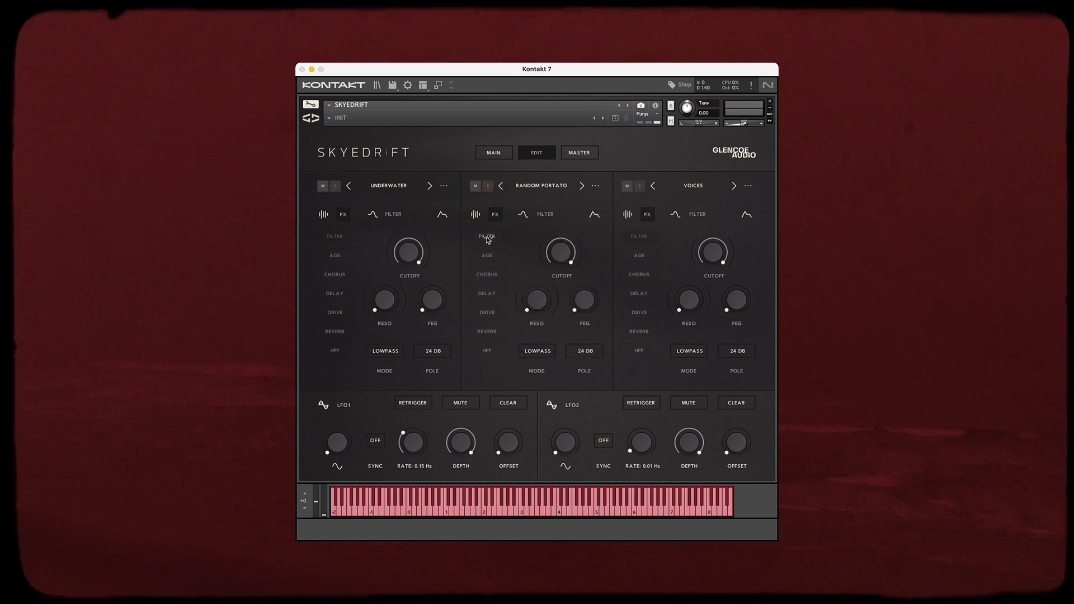
click(537, 351)
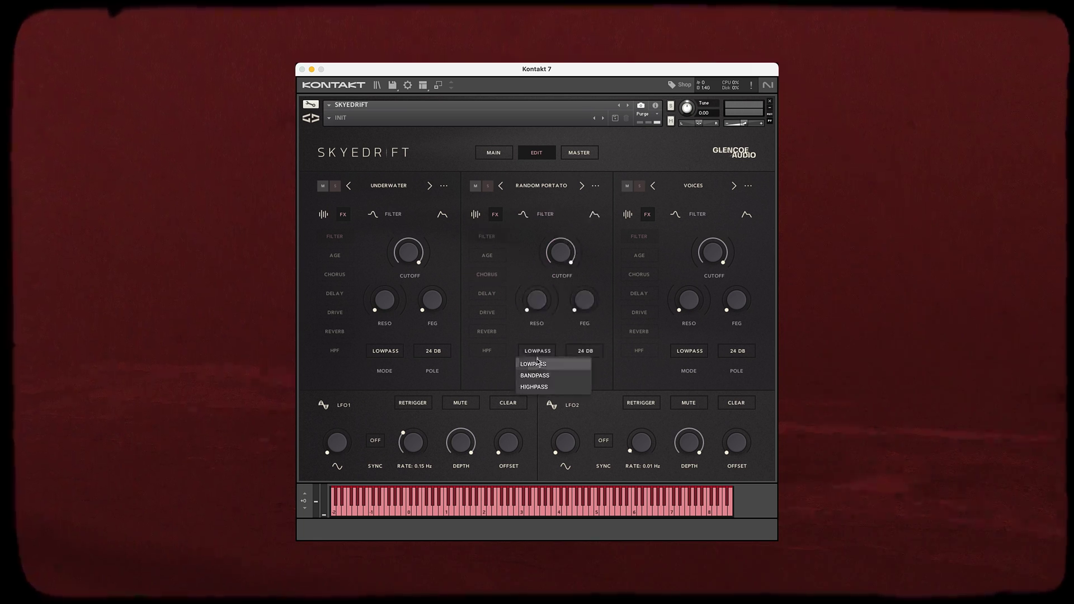
click(534, 364)
click(585, 351)
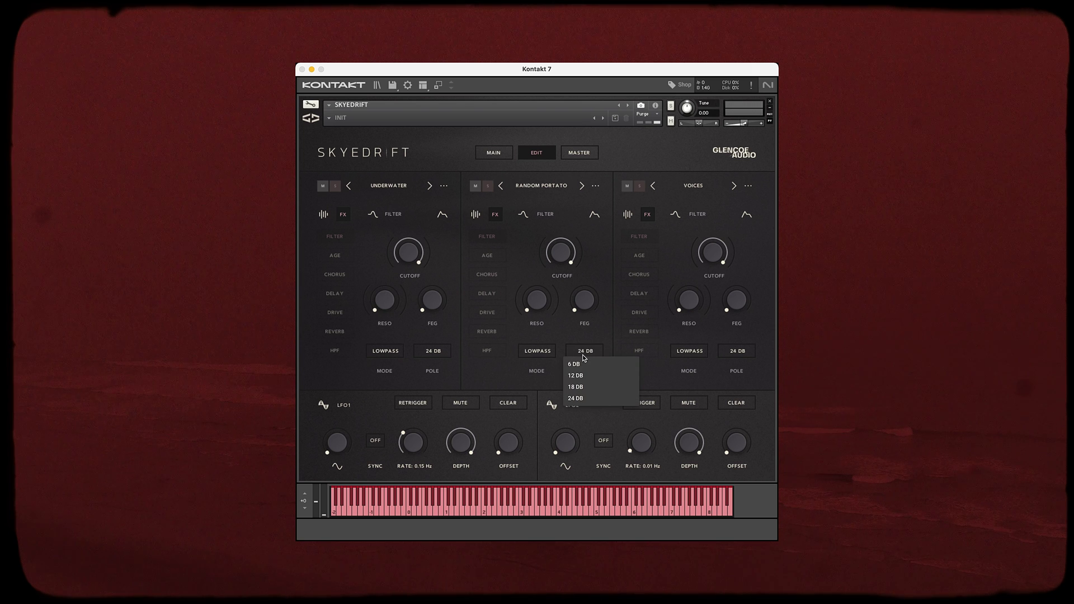
click(582, 362)
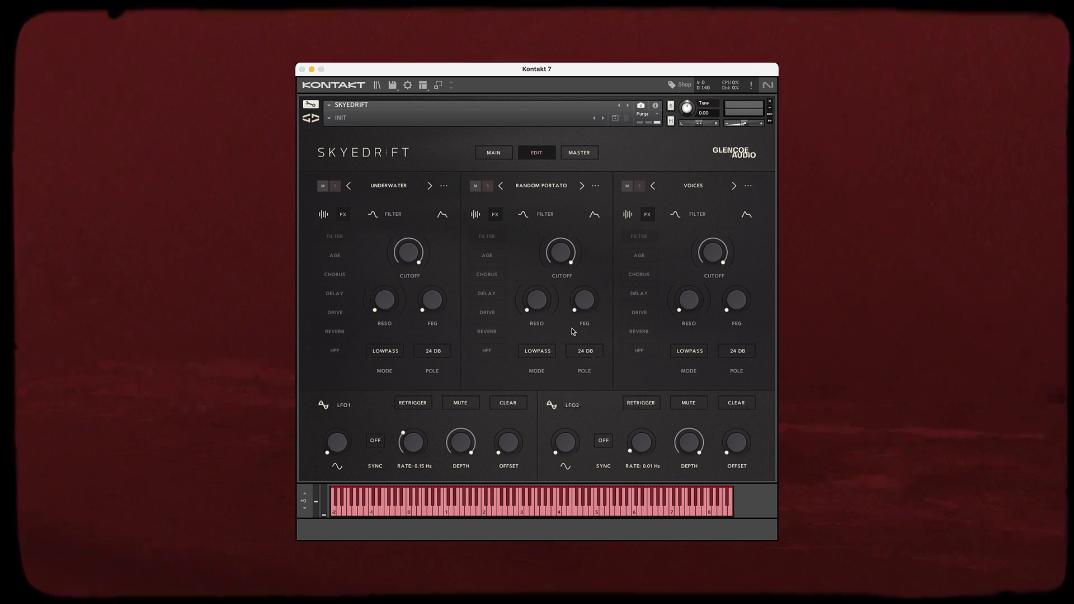
click(594, 214)
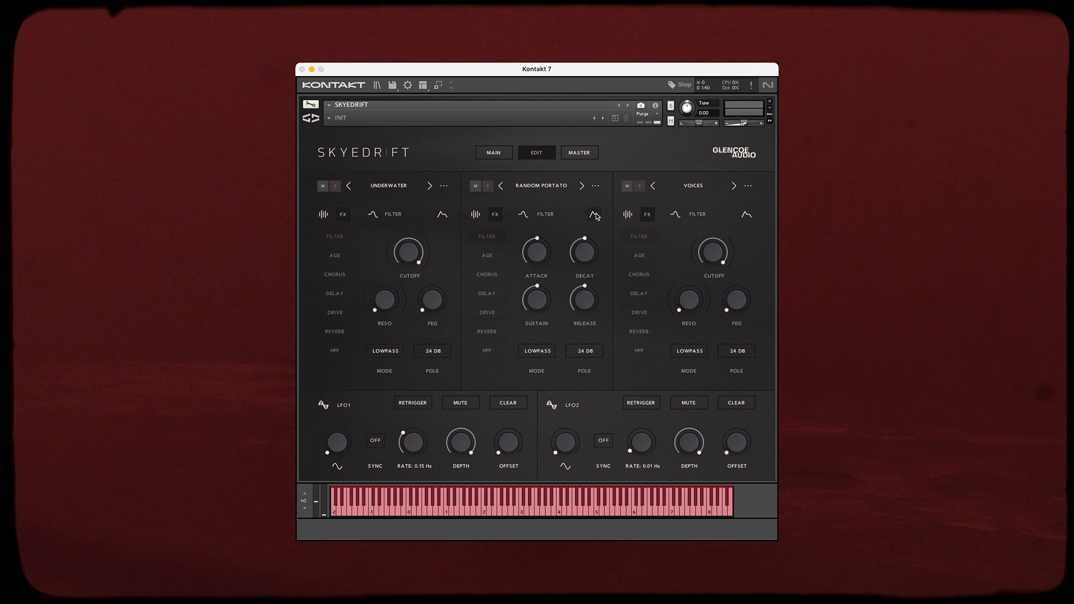
- Page through Random Portato's Age, Chorus, Delay, Drive, Reverb and HPF effect settings
click(595, 215)
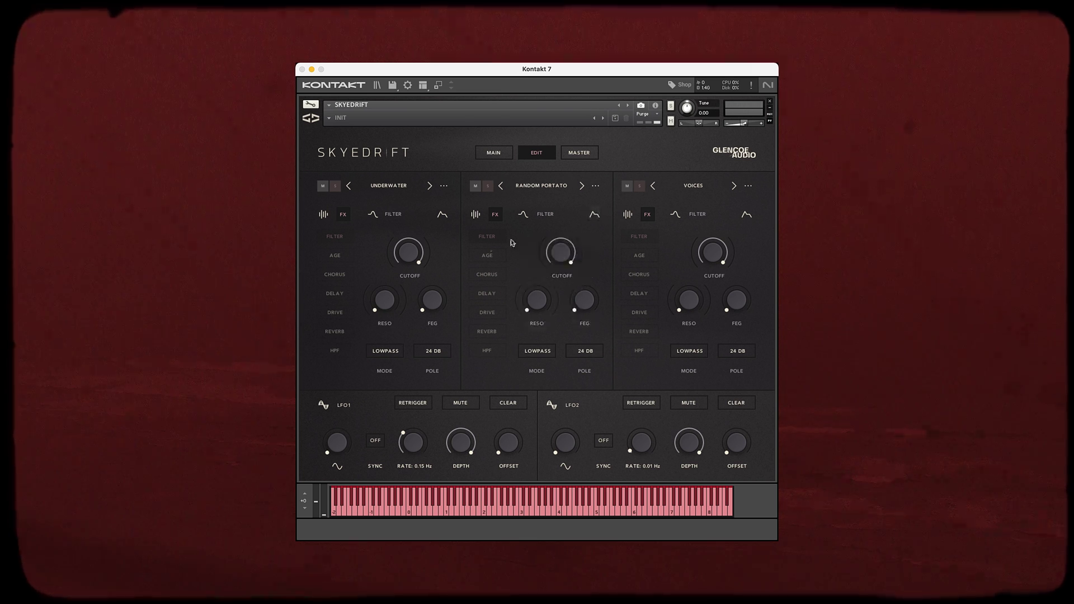
click(485, 257)
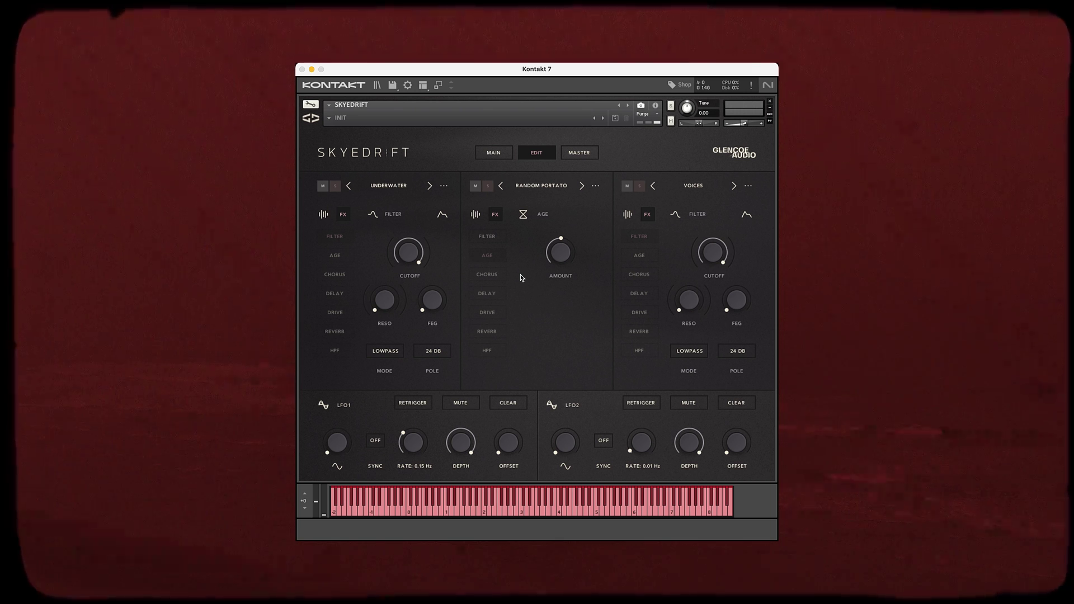
click(501, 276)
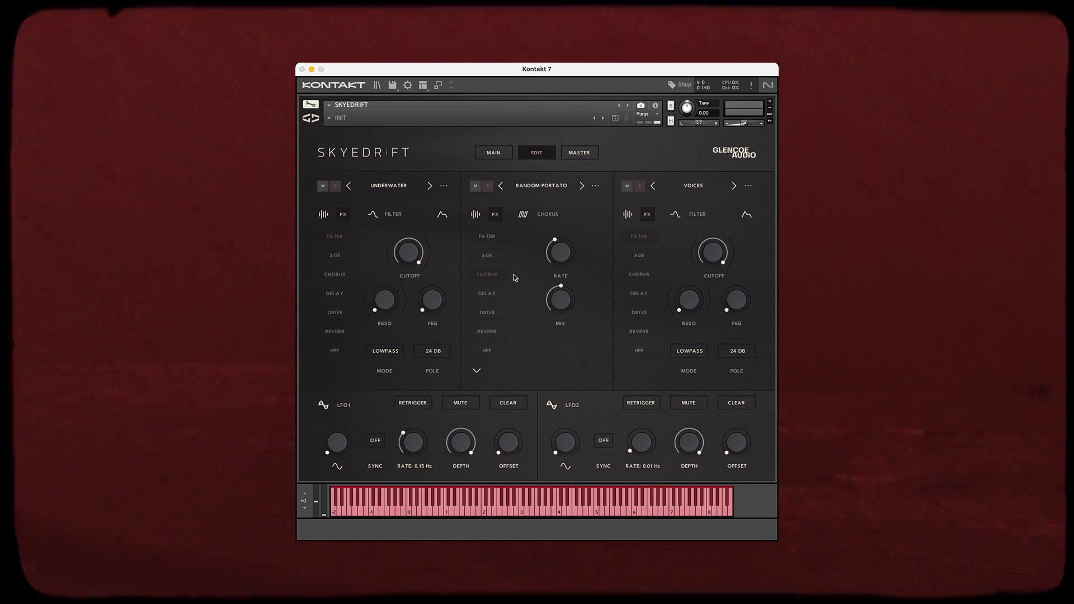
click(497, 298)
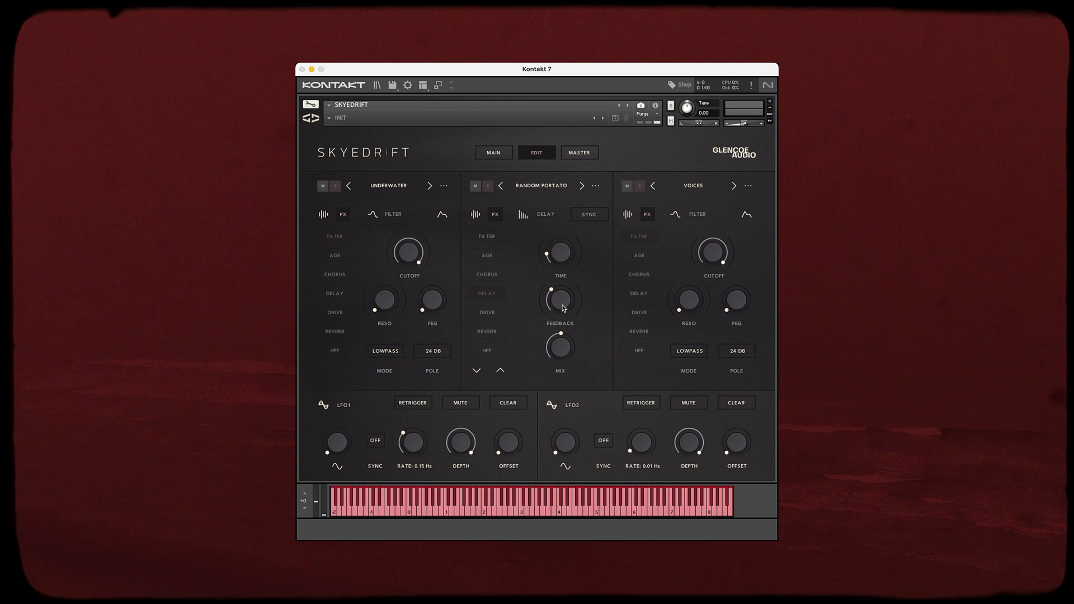
click(495, 314)
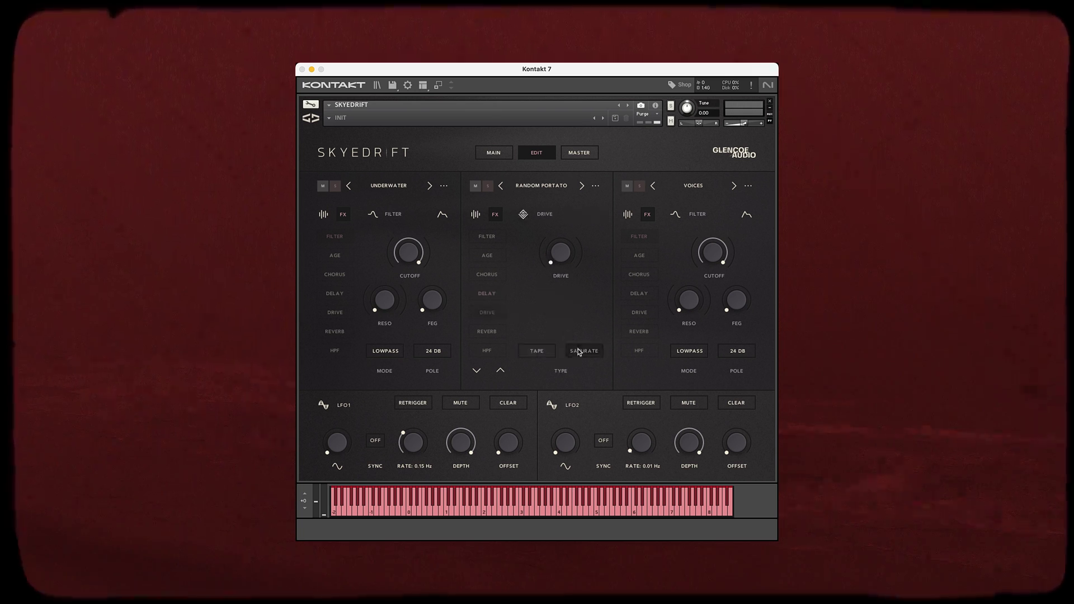
click(490, 333)
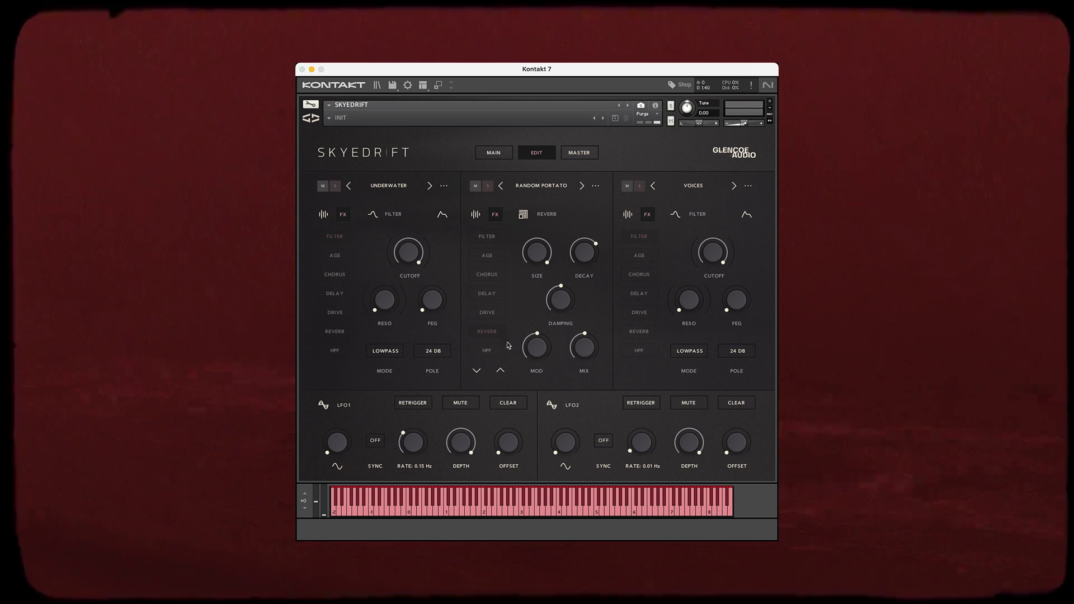
click(502, 351)
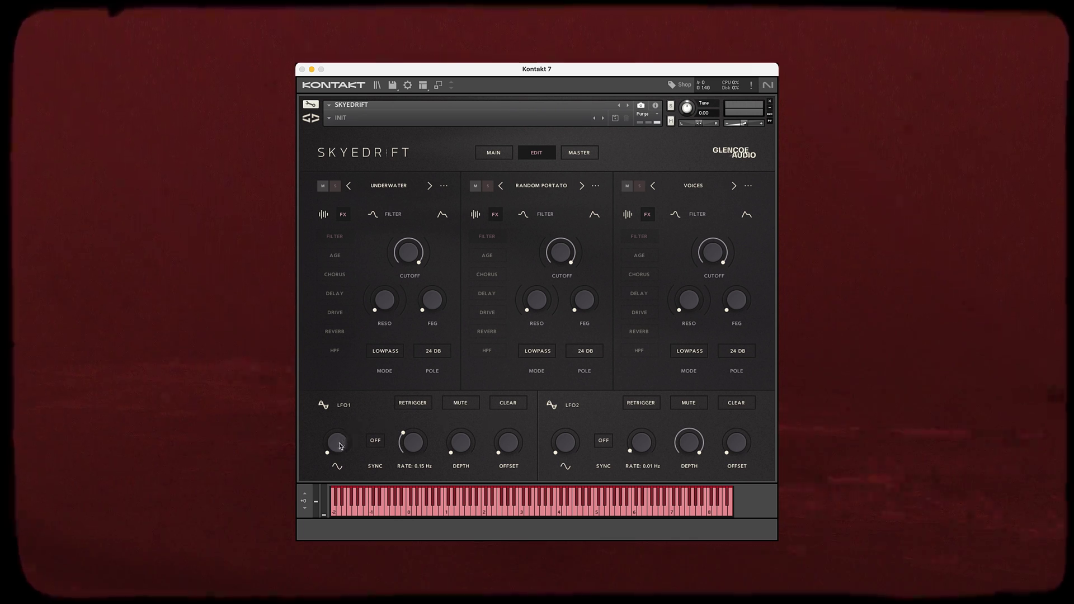
- Set LFO1 to a square wave with a free-running rate of about 0.17 Hz
drag(339, 446, 350, 343)
drag(415, 445, 416, 440)
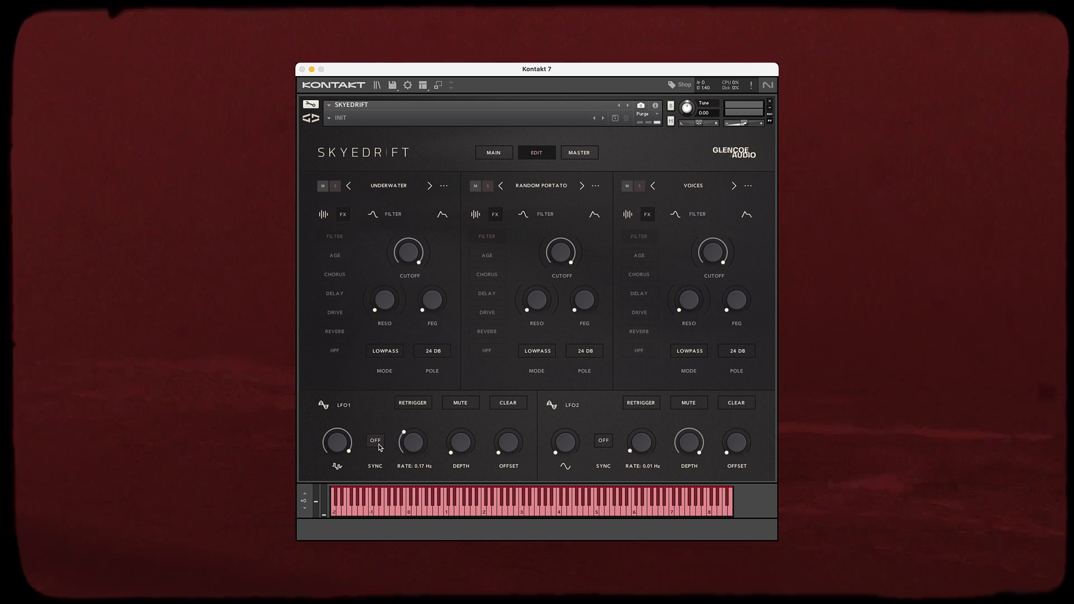
click(379, 445)
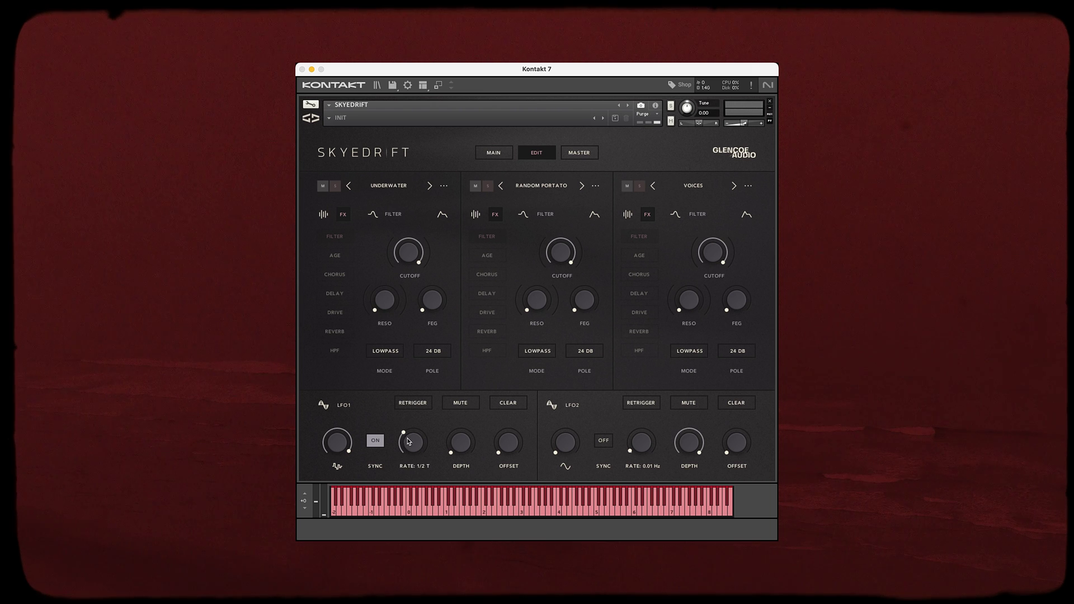
click(376, 441)
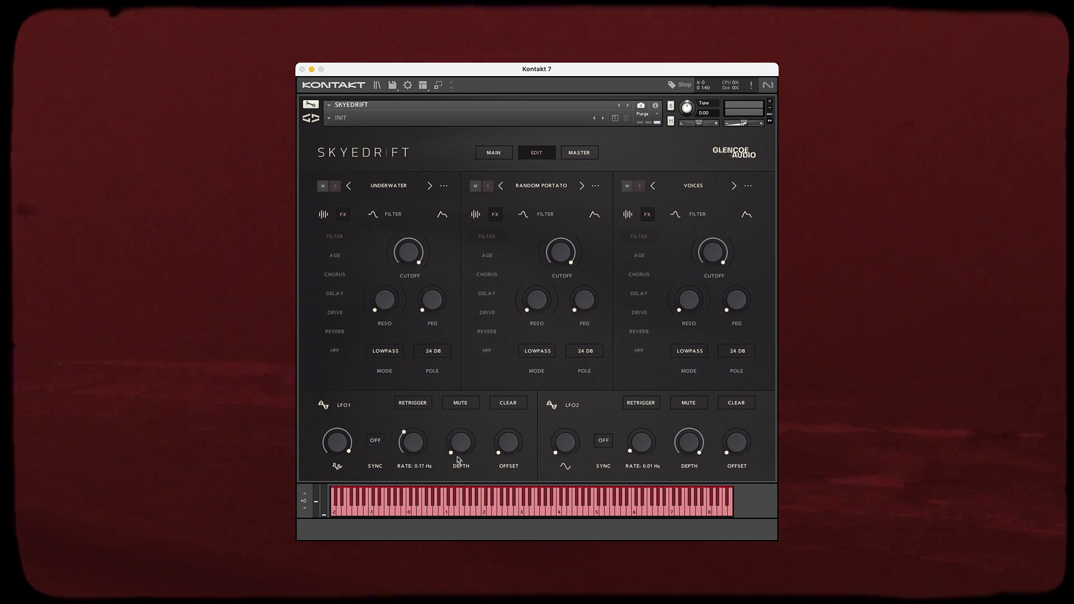
- Raise LFO1's depth, aiming for about 96 %
drag(463, 448, 462, 385)
click(462, 404)
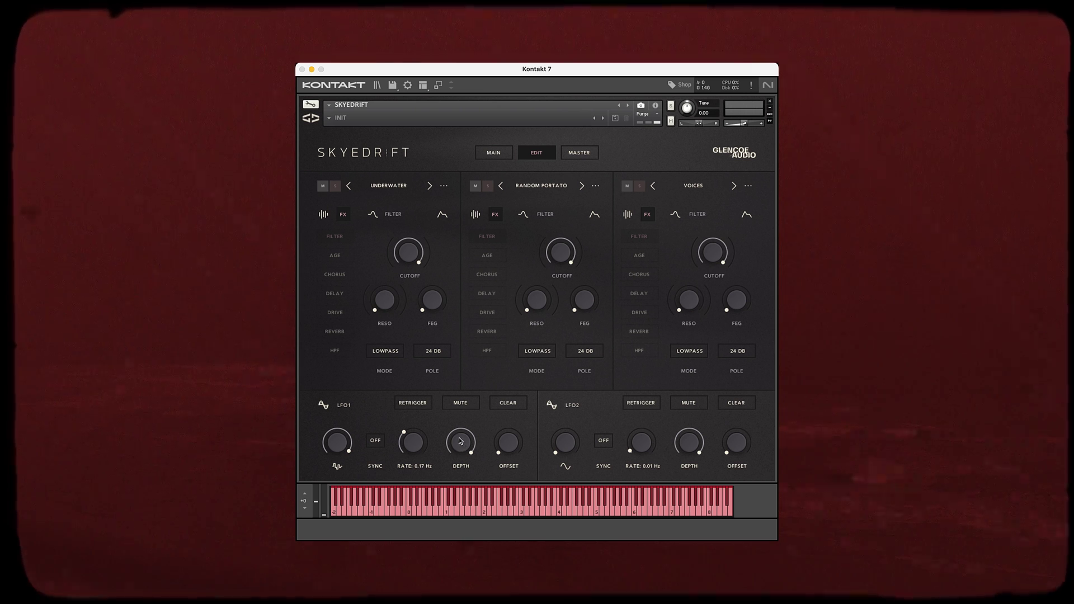
drag(461, 442, 456, 508)
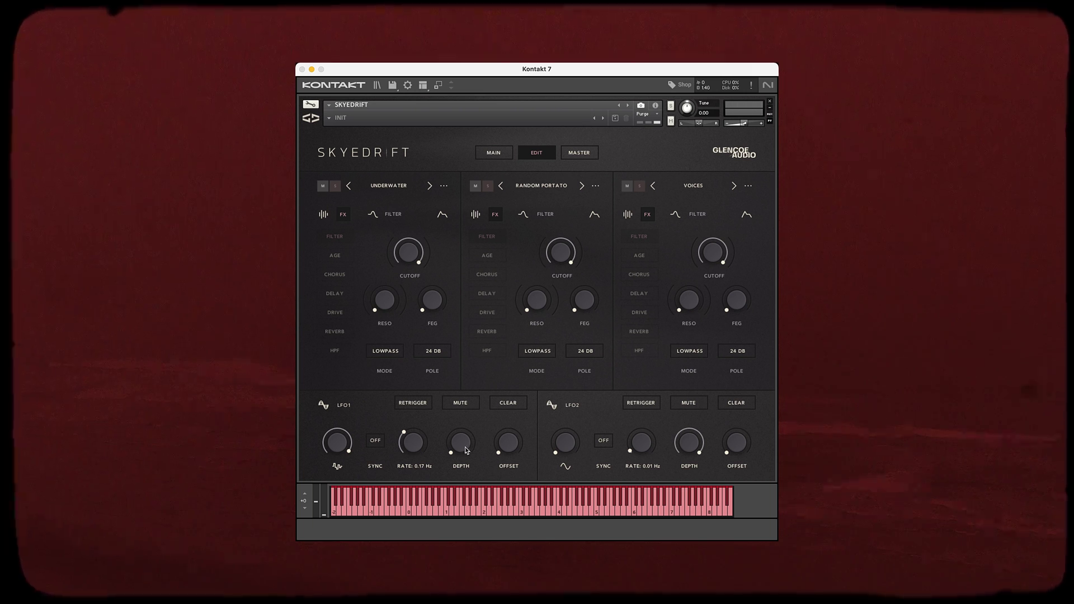
drag(466, 450, 478, 379)
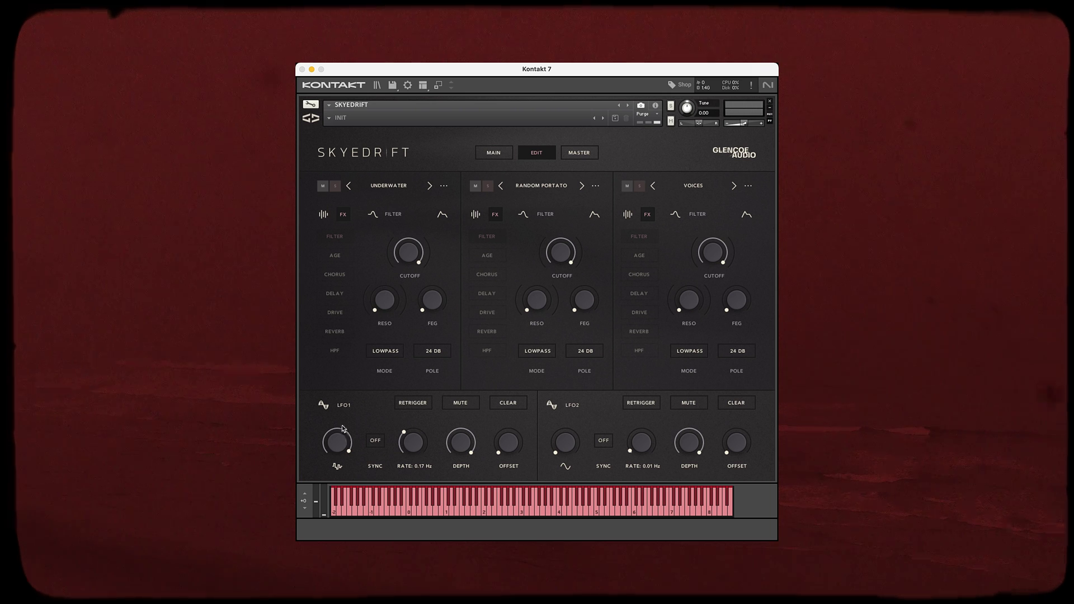
- Switch LFO1 to ramp, route it to Underwater's filter, and lower the cutoff to about 655.4 Hz
drag(337, 442, 334, 521)
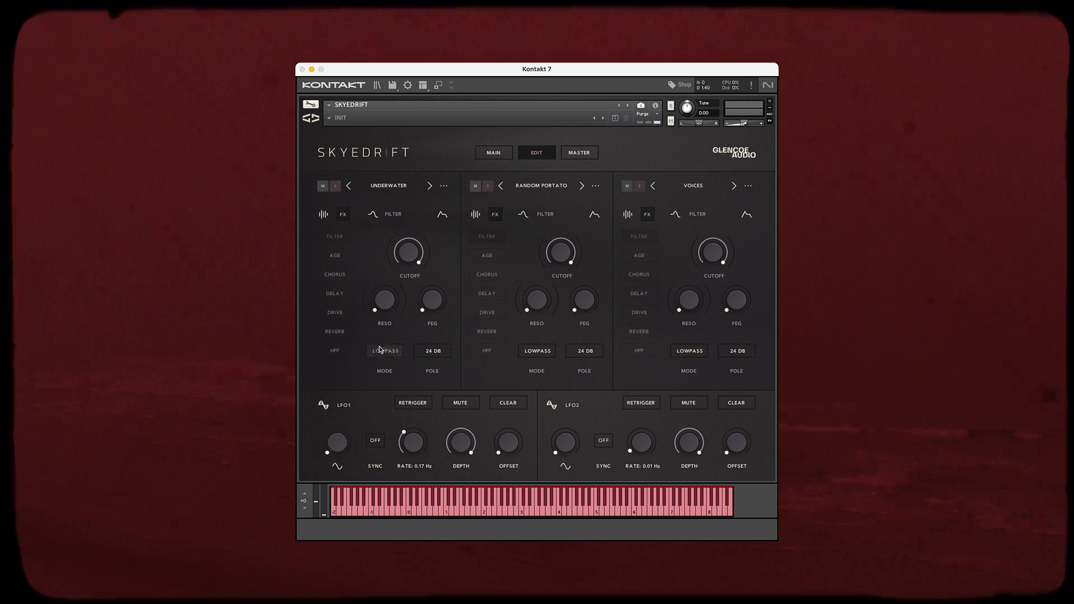
click(375, 216)
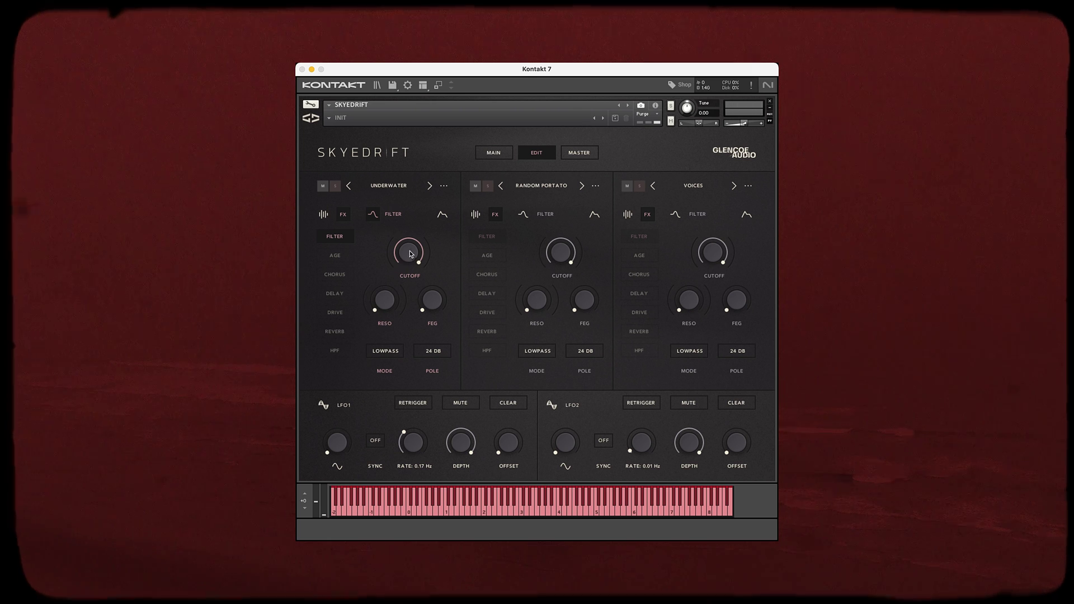
drag(410, 255, 410, 307)
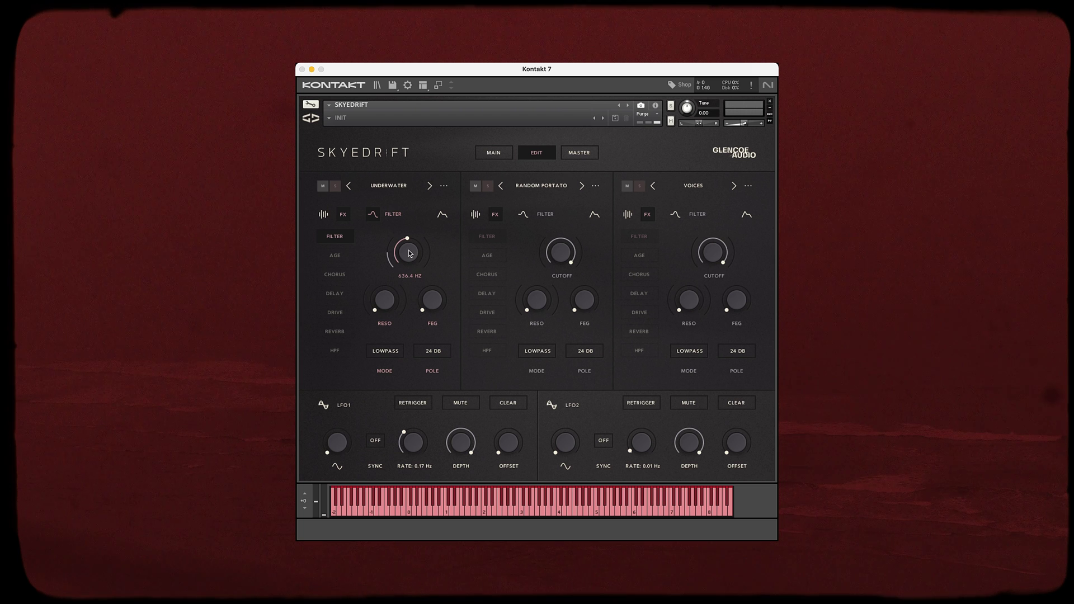
mouse_move(410, 253)
mouse_down()
mouse_move(411, 276)
mouse_move(415, 257)
mouse_move(414, 268)
mouse_up()
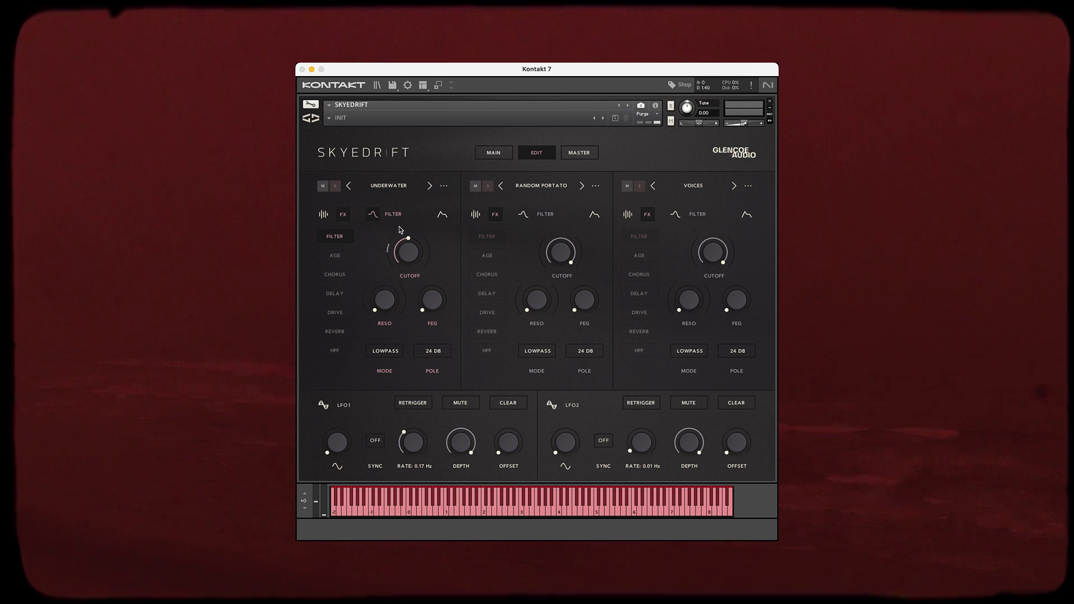
- Assign LFO1 to Random Portato's drive, set drive to 66 %, and reduce LFO1 depth to 77 %
click(487, 313)
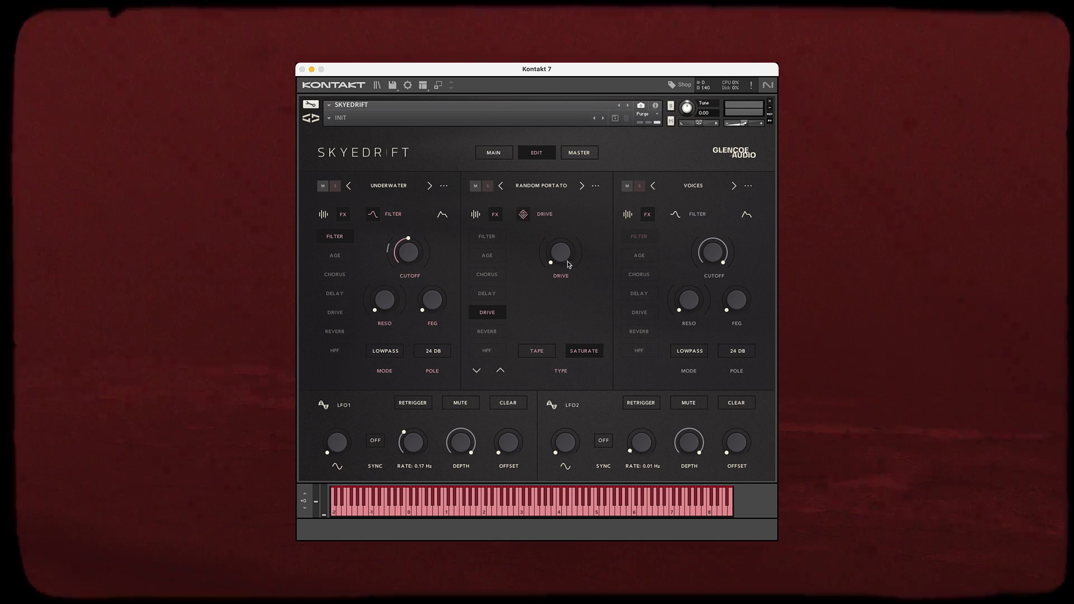
drag(568, 262, 572, 187)
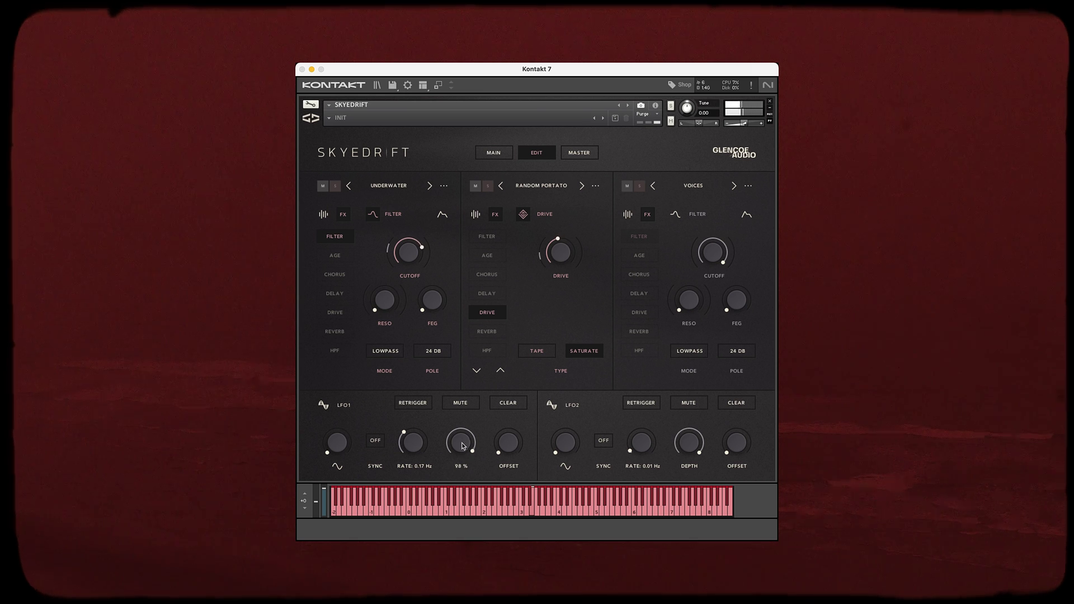
mouse_move(462, 443)
mouse_down()
mouse_move(462, 539)
mouse_move(467, 436)
mouse_up()
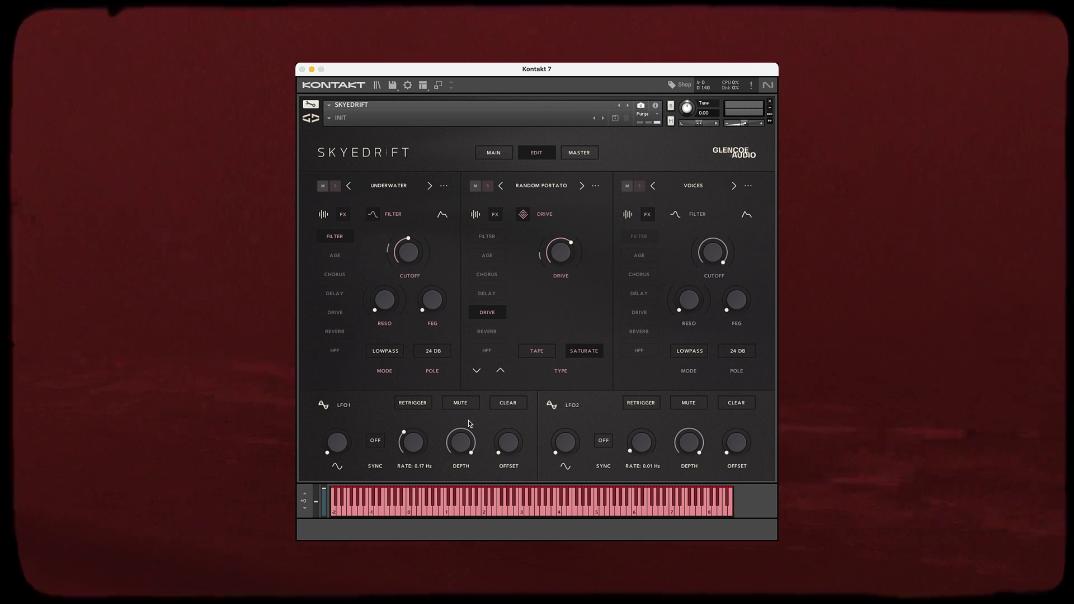
- Nudge the LFO1 Offset knob up to 8 %
click(511, 446)
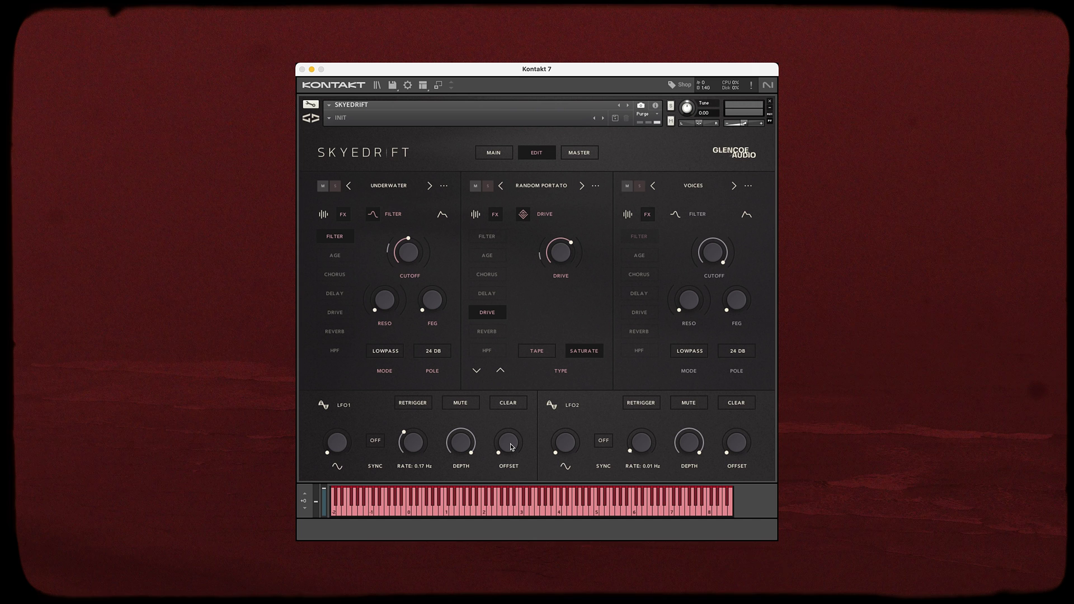
mouse_move(511, 446)
mouse_down()
mouse_move(515, 353)
mouse_move(510, 462)
mouse_up()
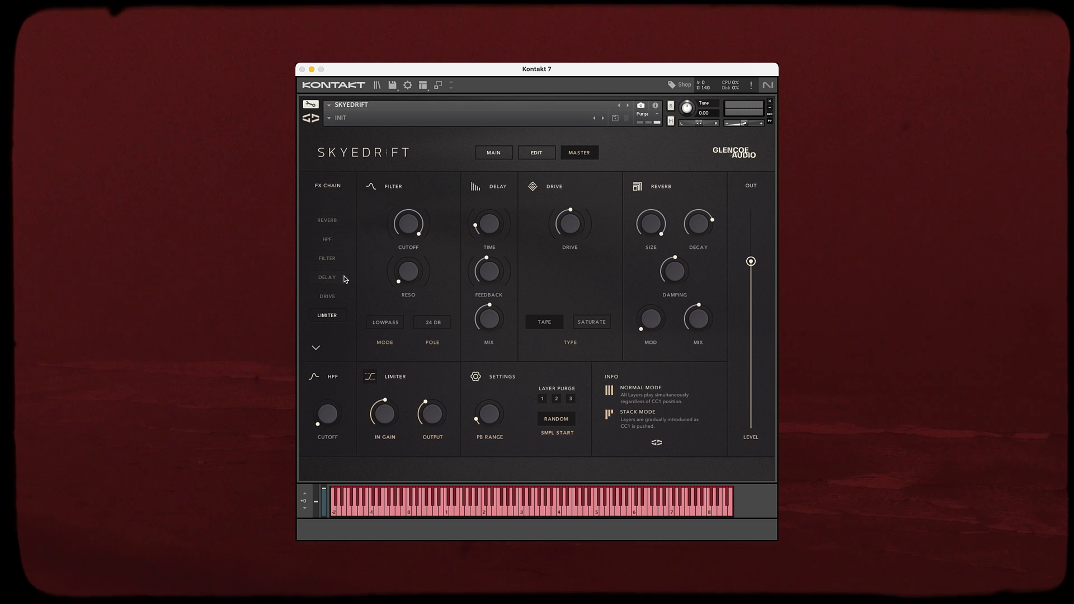
mouse_move(326, 284)
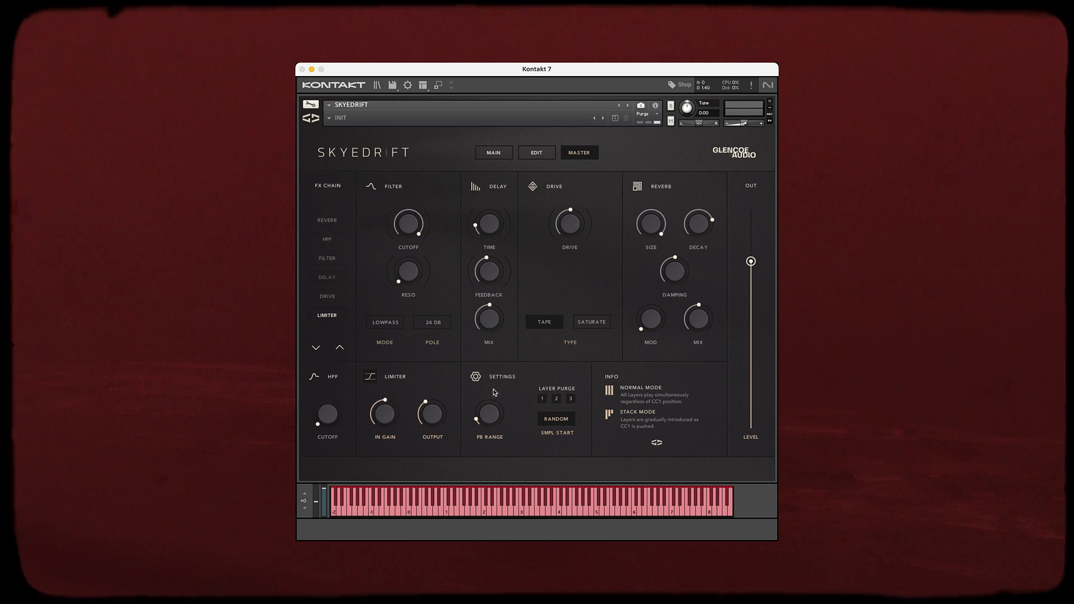
mouse_move(488, 419)
mouse_down()
mouse_move(488, 374)
mouse_move(497, 414)
mouse_up()
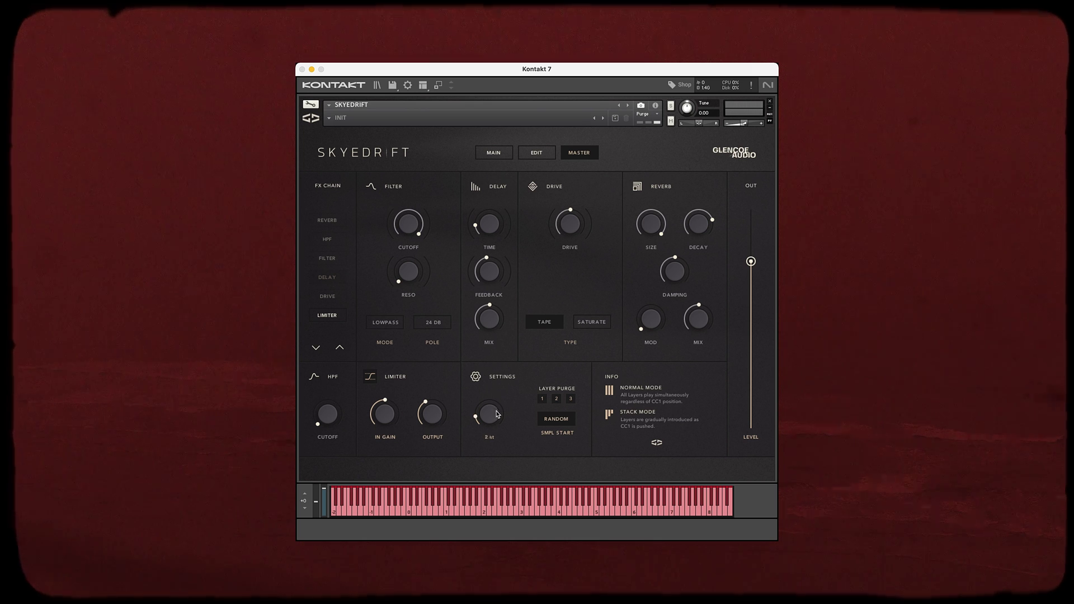